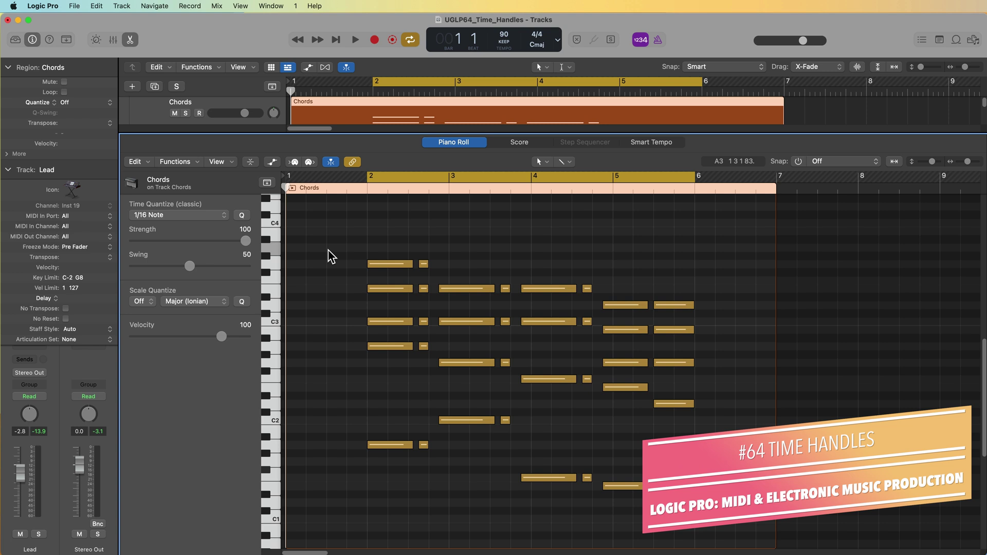
# Step: Select the chord notes, trial-squeeze them with the time handle and restore, then clear the selection
pyautogui.moveTo(319, 235); pyautogui.dragTo(749, 518)
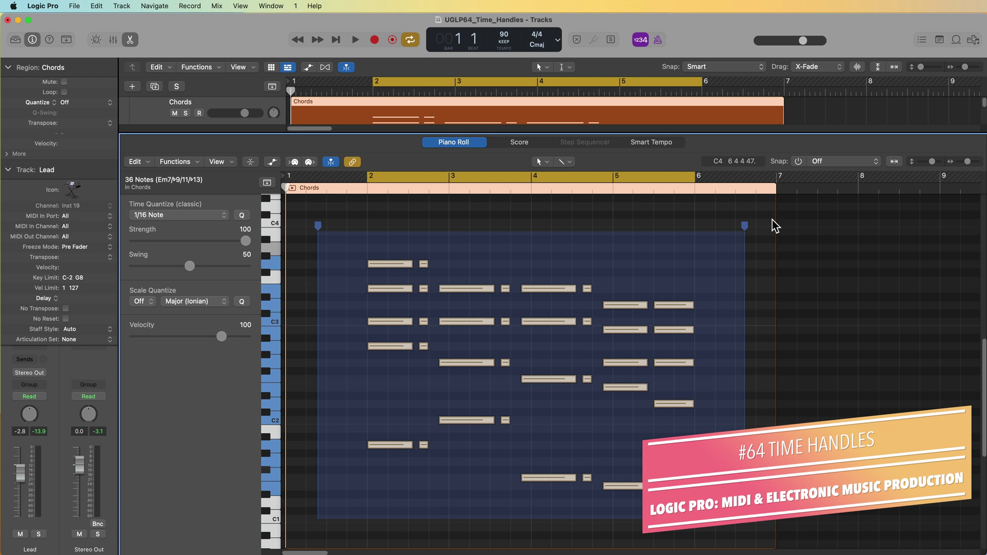
pyautogui.moveTo(745, 226); pyautogui.dragTo(721, 258)
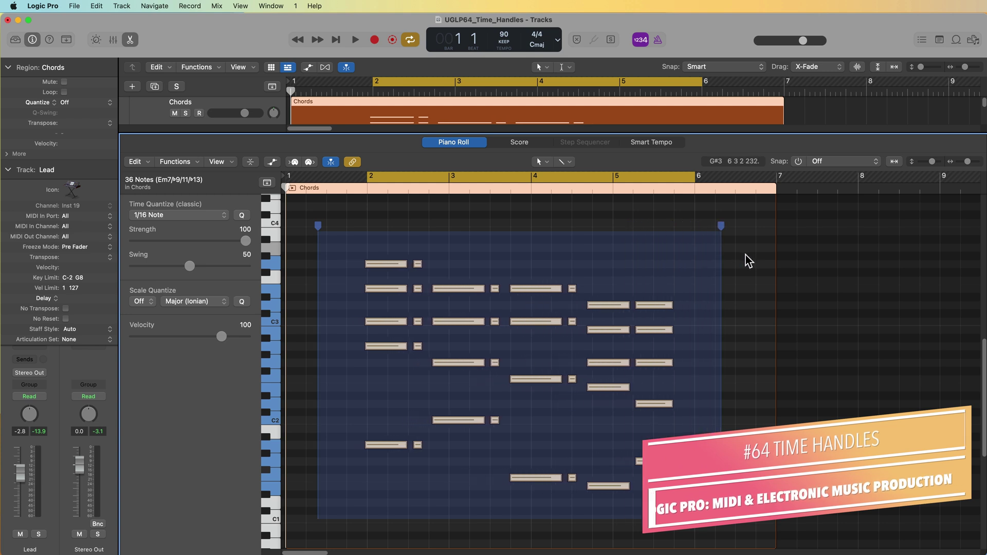
pyautogui.click(746, 255)
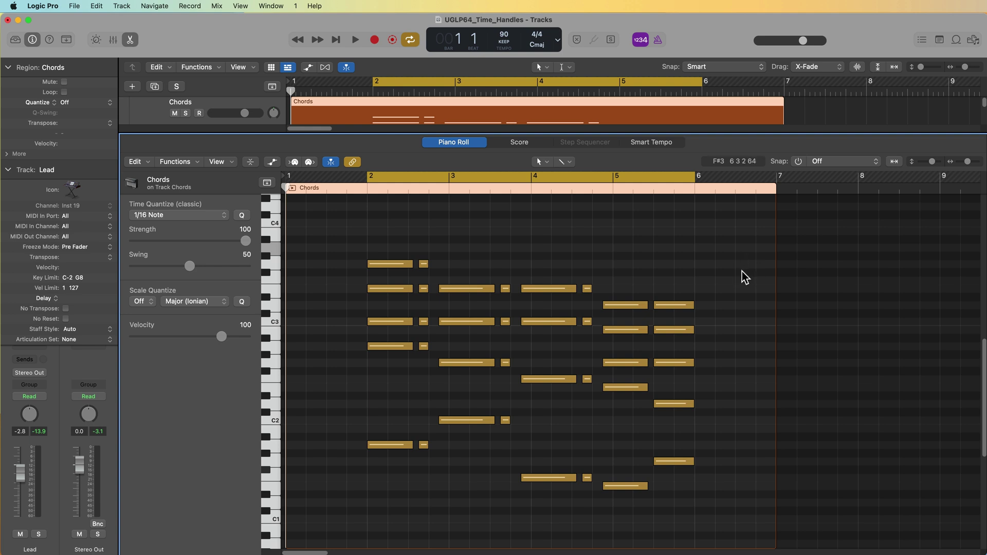
pyautogui.moveTo(748, 253); pyautogui.dragTo(602, 506)
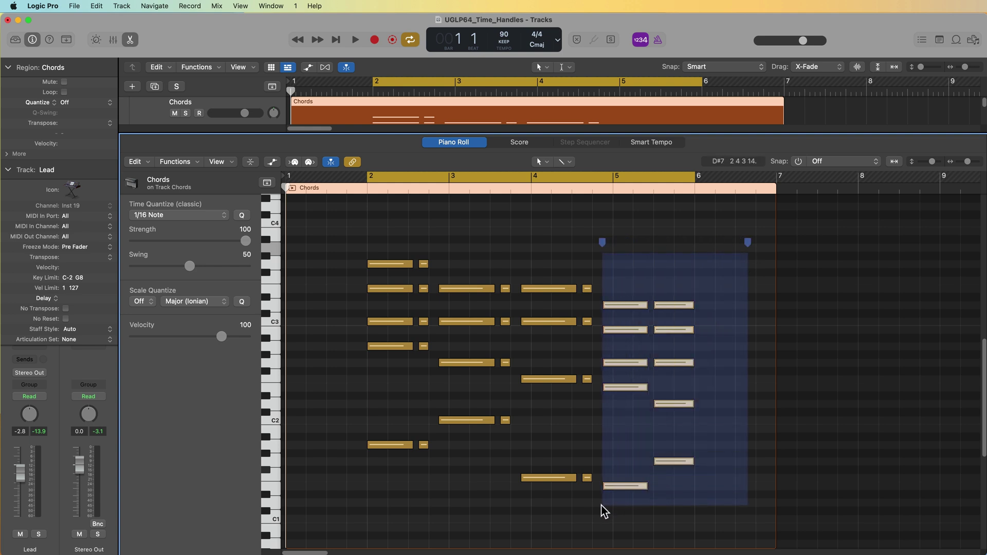
pyautogui.click(818, 348)
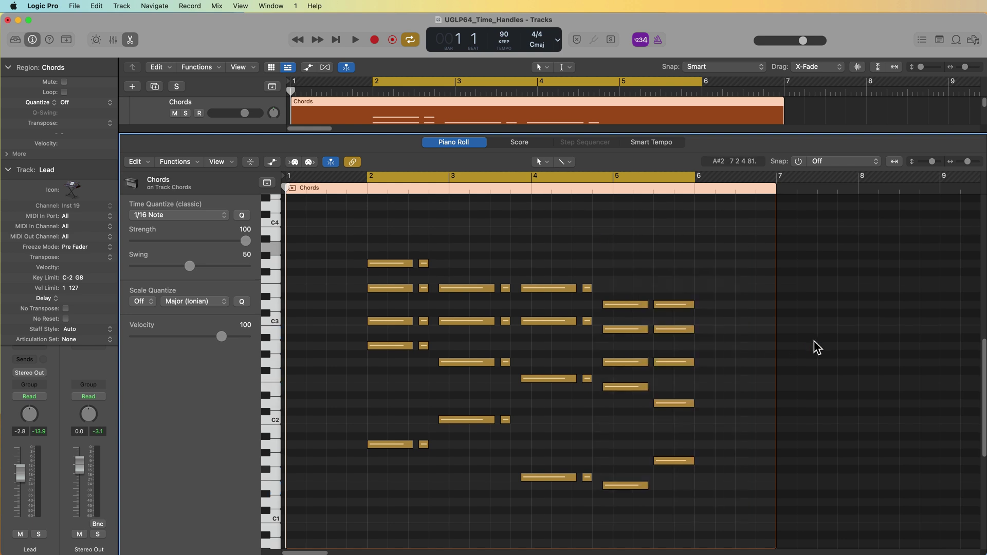
# Step: Try time-stretching the Chords region's end in the arrangement, undo it, and reopen the piano roll
pyautogui.press('e')
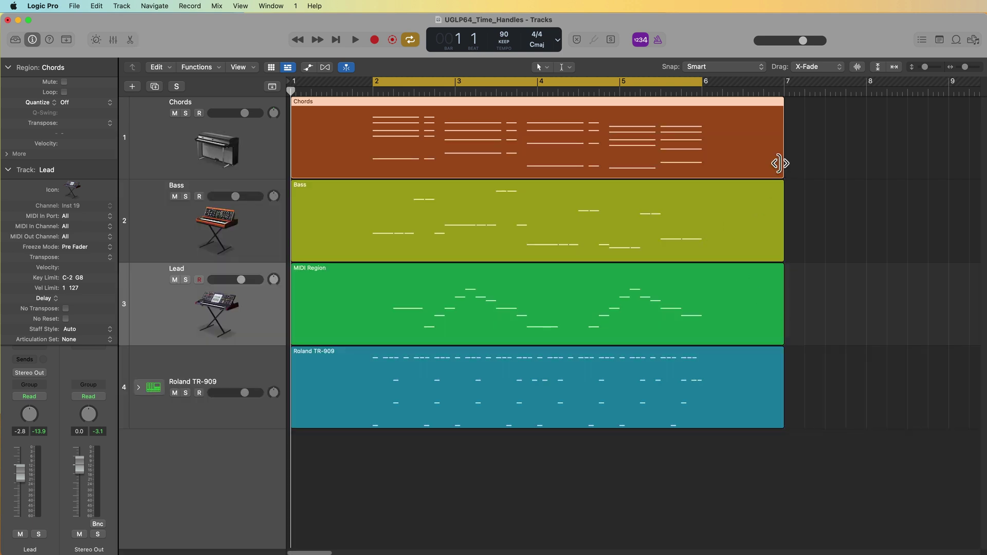
pyautogui.moveTo(779, 163); pyautogui.dragTo(816, 172)
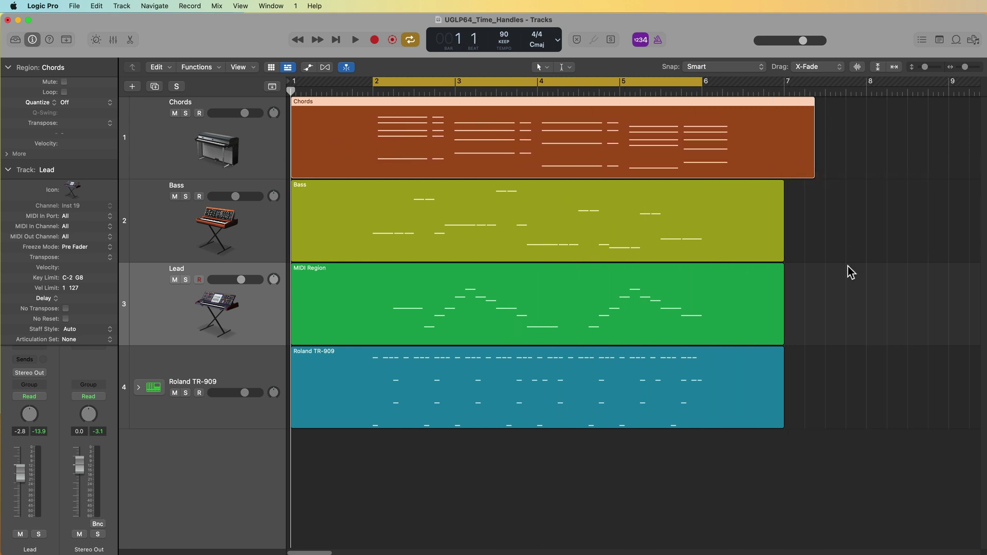
pyautogui.press('super+z')
pyautogui.press('e')
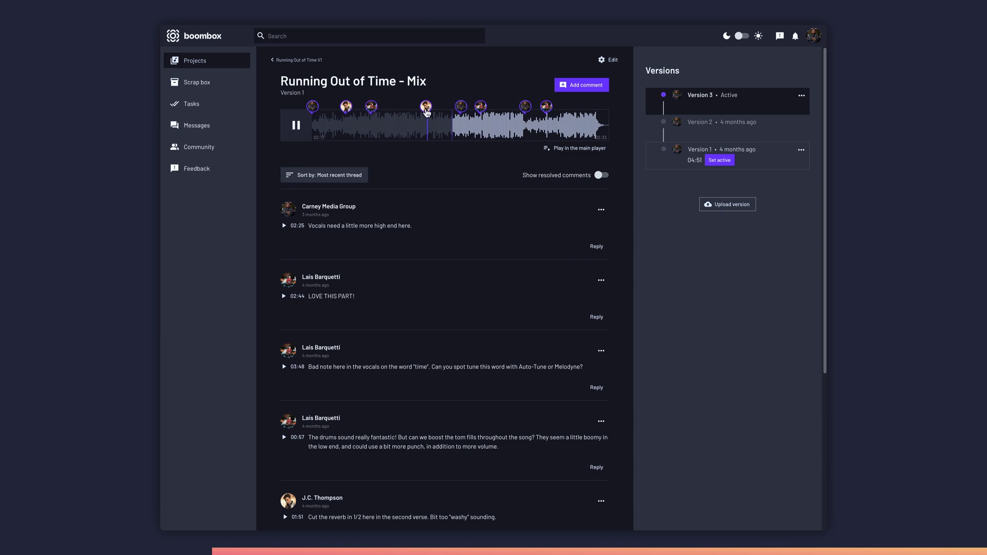
pyautogui.scroll(-5, 427, 111)
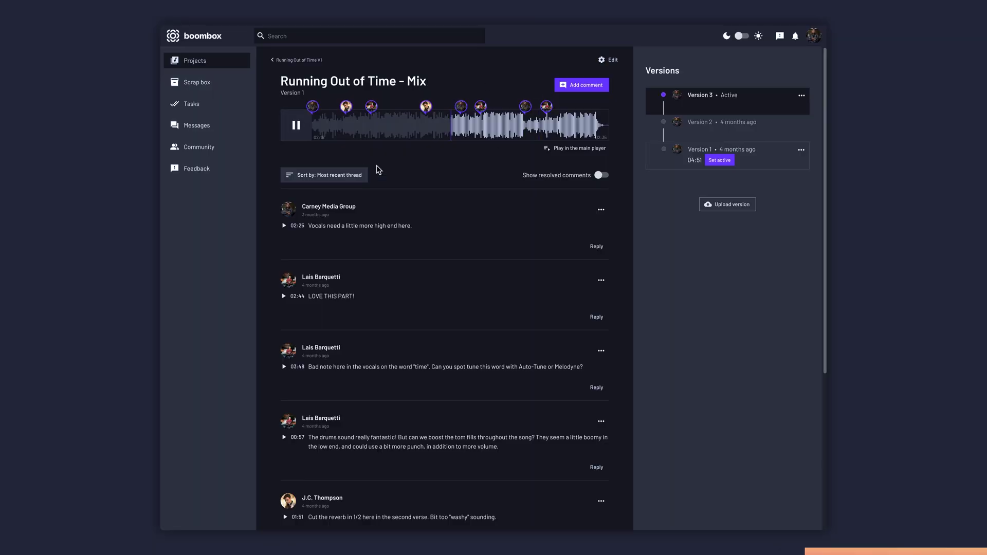
pyautogui.scroll(-5, 428, 111)
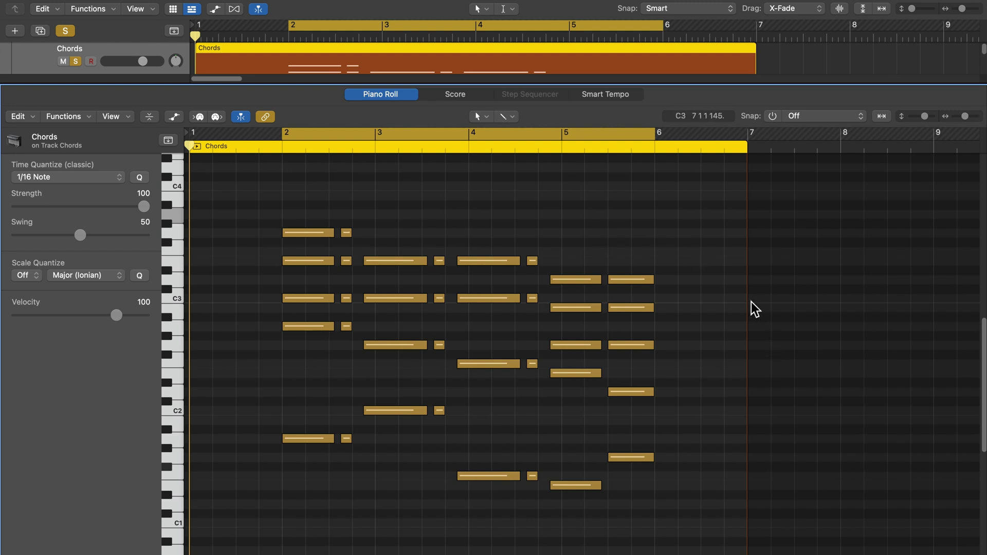
# Step: Keep Time Handles enabled in the MIDI Functions menu and keep the default selection tool
pyautogui.click(78, 118)
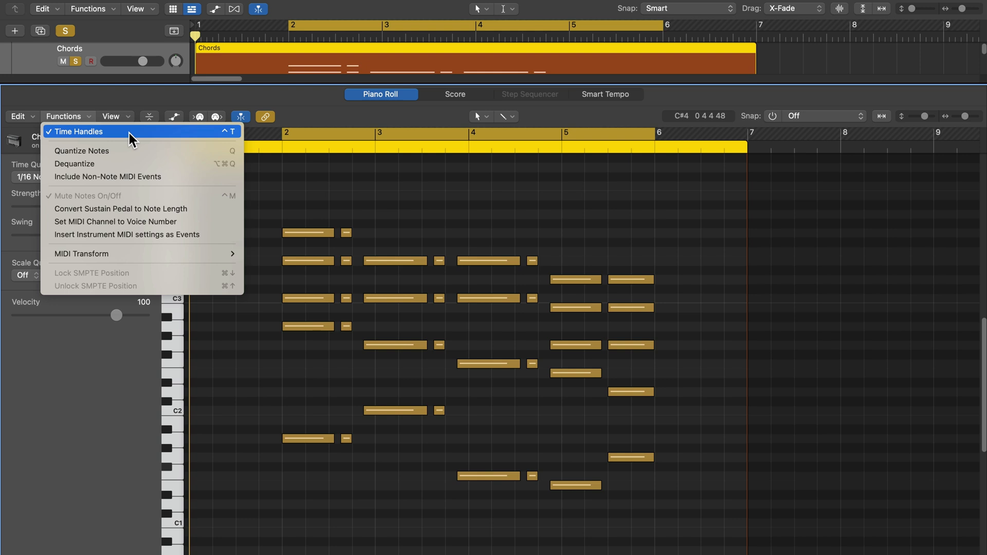
pyautogui.click(234, 135)
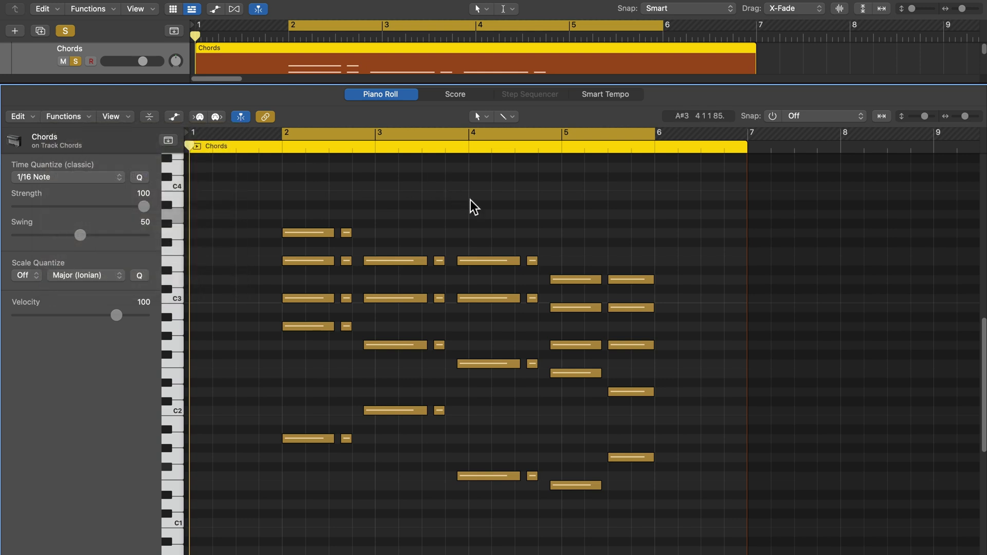
pyautogui.click(481, 117)
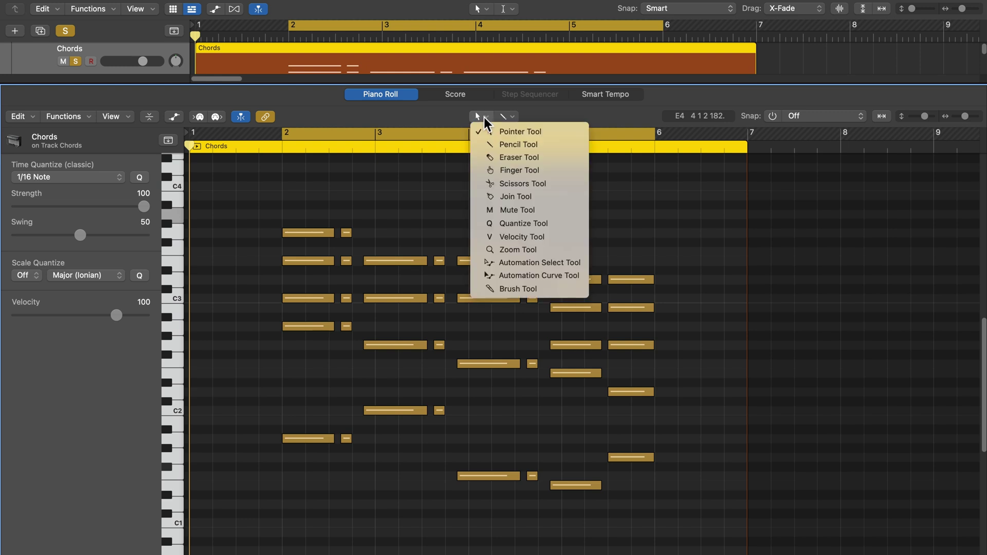
pyautogui.click(410, 186)
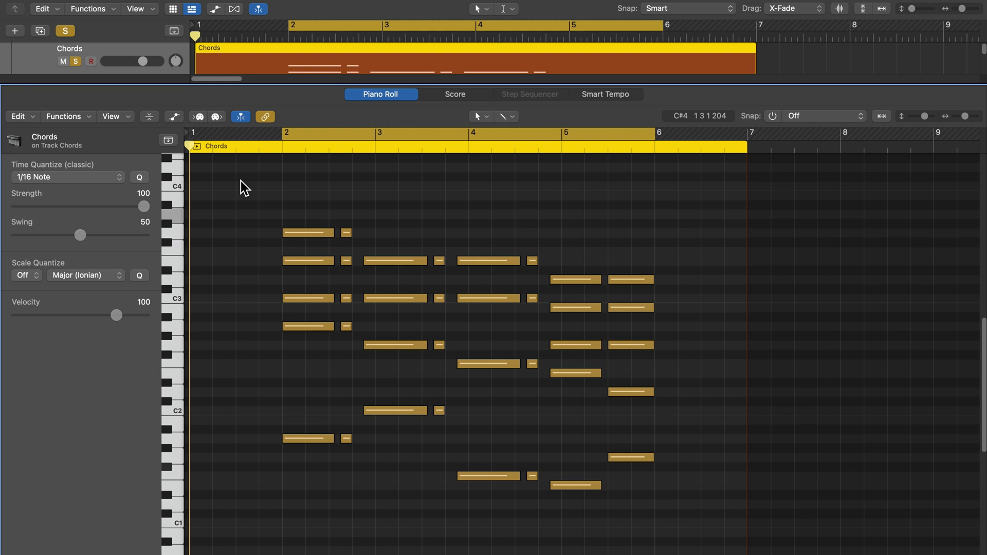
# Step: Draw a time-handle range around all 36 chord notes and rescale them from both ends
pyautogui.moveTo(256, 186); pyautogui.dragTo(676, 499)
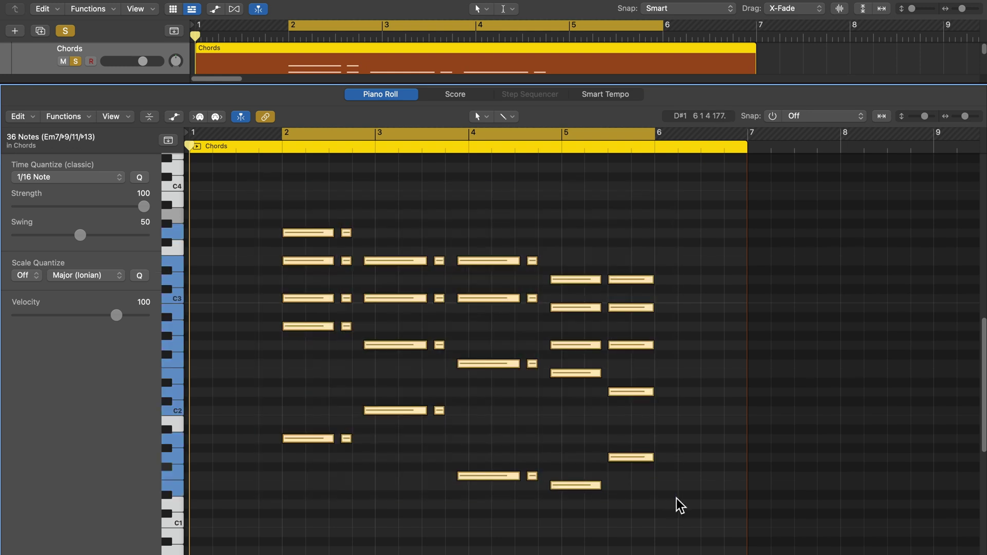
pyautogui.click(674, 497)
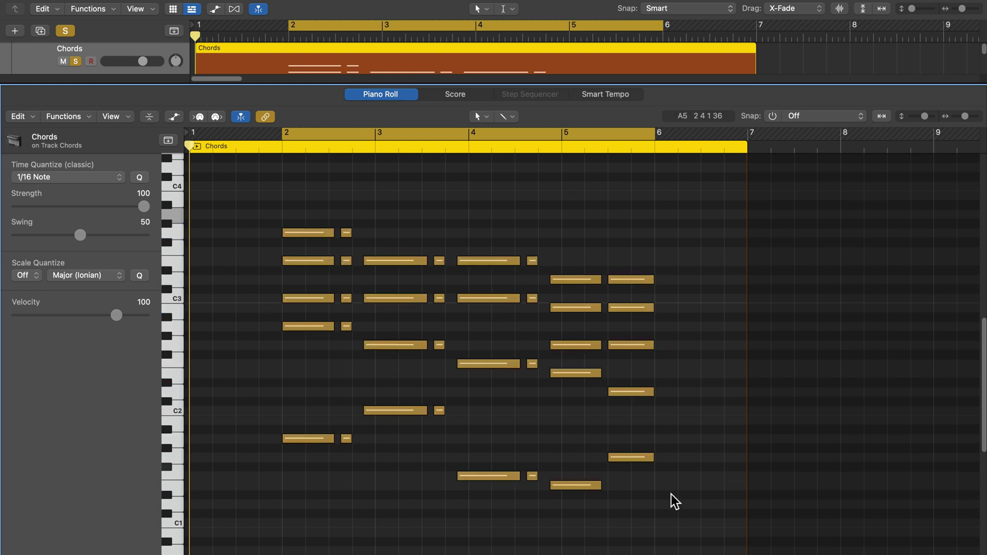
pyautogui.moveTo(253, 187); pyautogui.dragTo(712, 534)
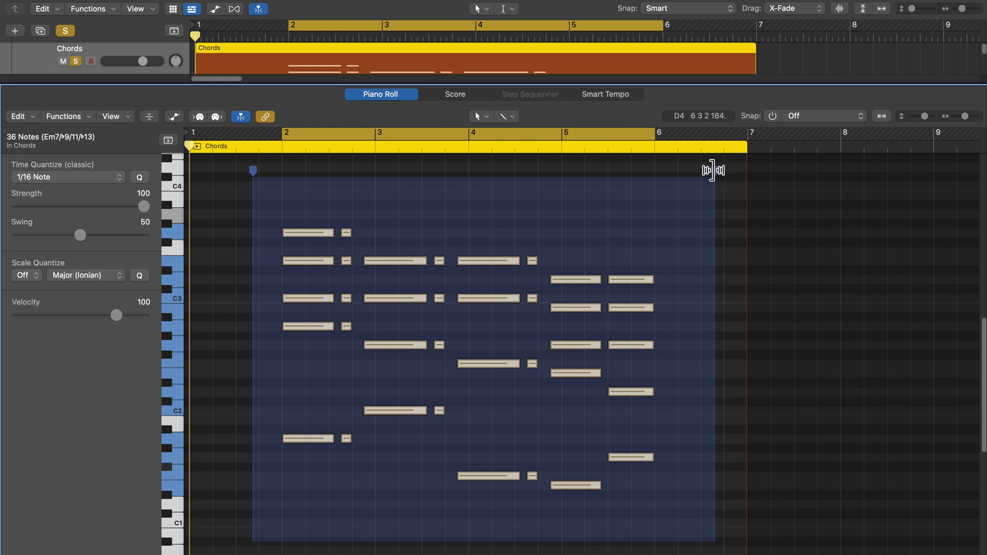
pyautogui.moveTo(713, 169); pyautogui.dragTo(721, 198)
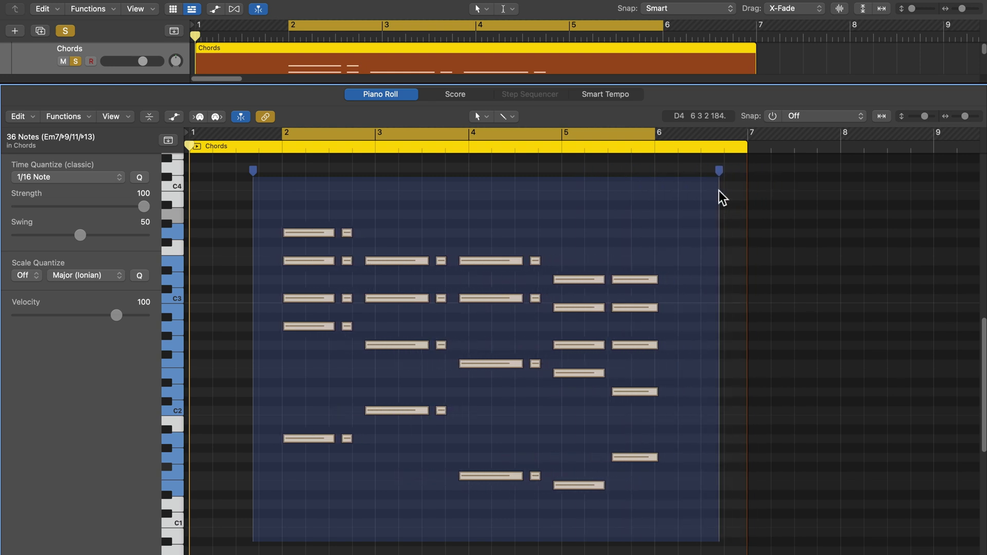
pyautogui.moveTo(251, 169); pyautogui.dragTo(283, 180)
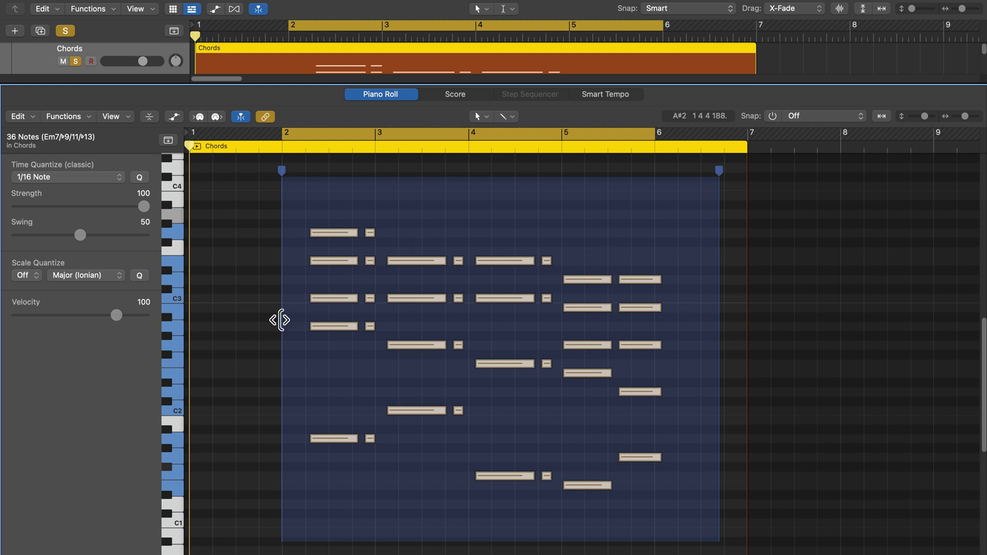
# Step: Narrow the time range from both sides and compress the chords to end before bar 6
pyautogui.moveTo(281, 323); pyautogui.dragTo(306, 323)
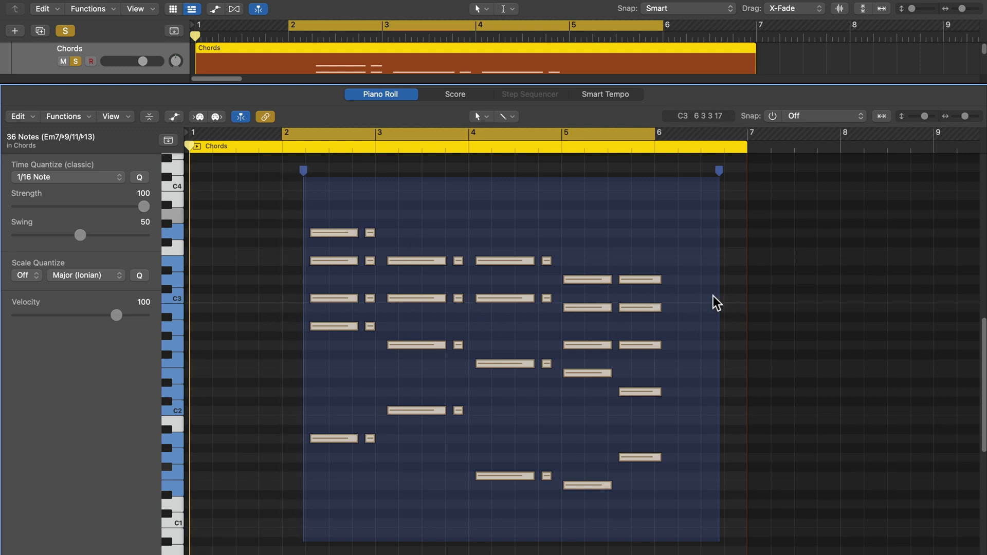
pyautogui.moveTo(720, 296); pyautogui.dragTo(673, 215)
pyautogui.moveTo(675, 180); pyautogui.dragTo(671, 219)
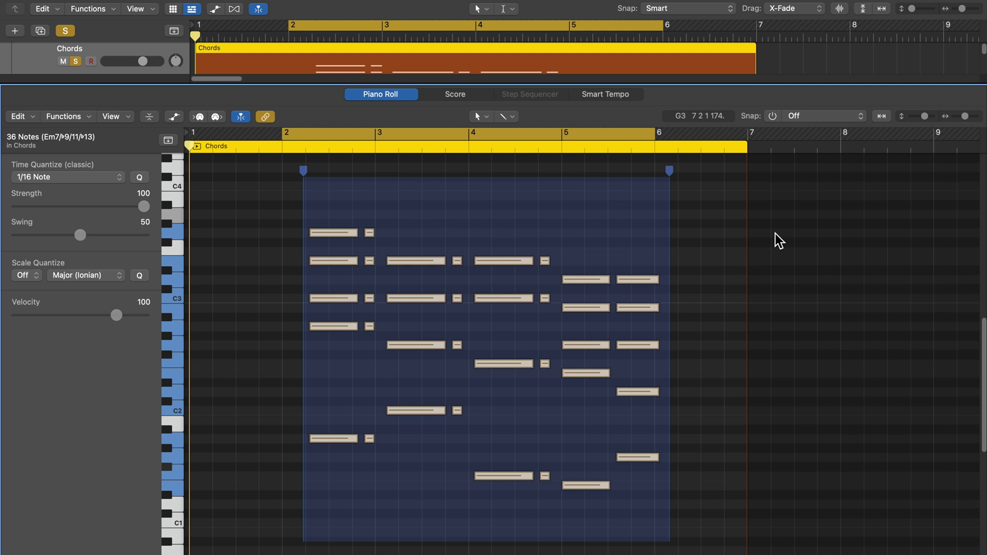
pyautogui.click(776, 240)
pyautogui.press('super+a')
pyautogui.press('super+z')
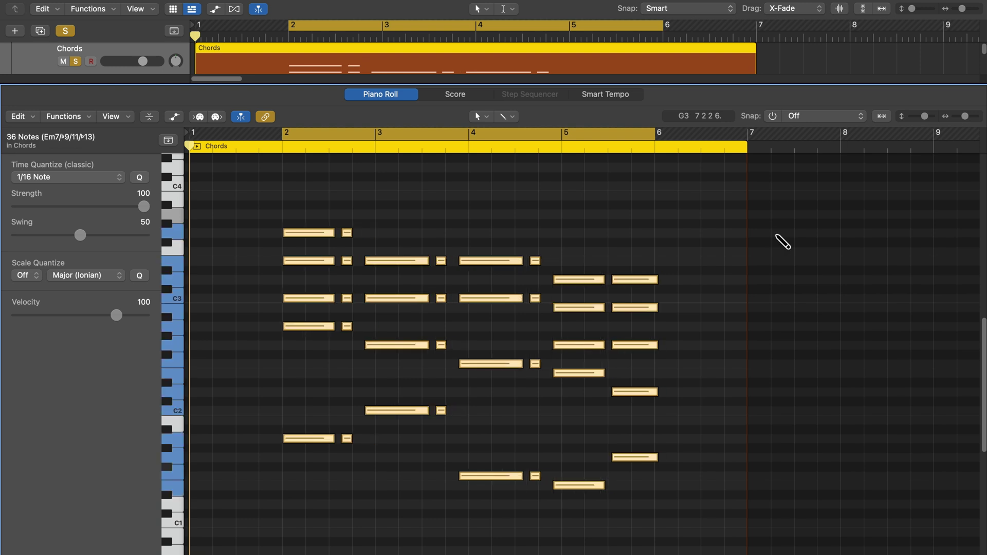
pyautogui.click(813, 315)
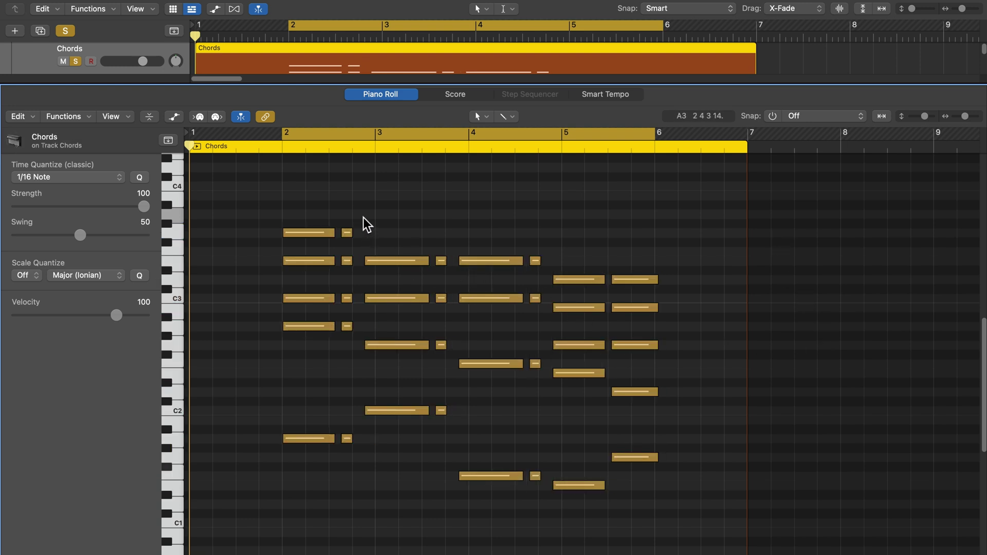
pyautogui.moveTo(363, 219); pyautogui.dragTo(544, 513)
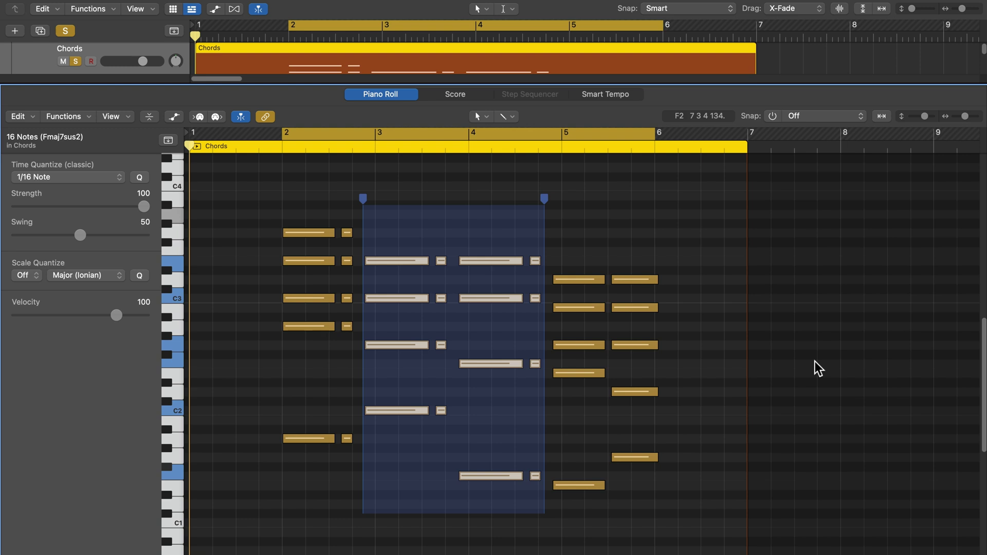
pyautogui.moveTo(547, 205); pyautogui.dragTo(469, 218)
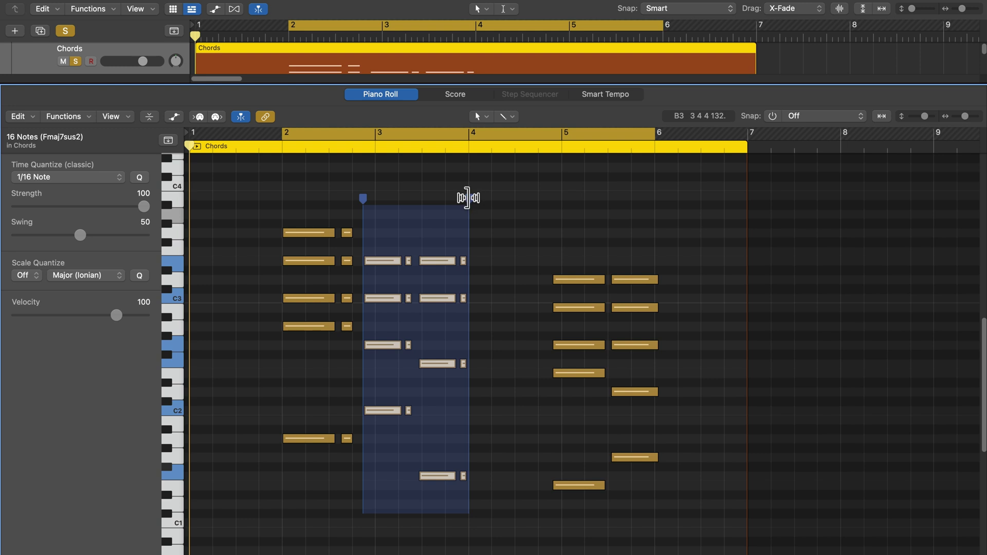
pyautogui.moveTo(468, 197); pyautogui.dragTo(540, 221)
pyautogui.press('super+z')
pyautogui.press('super+shift+z')
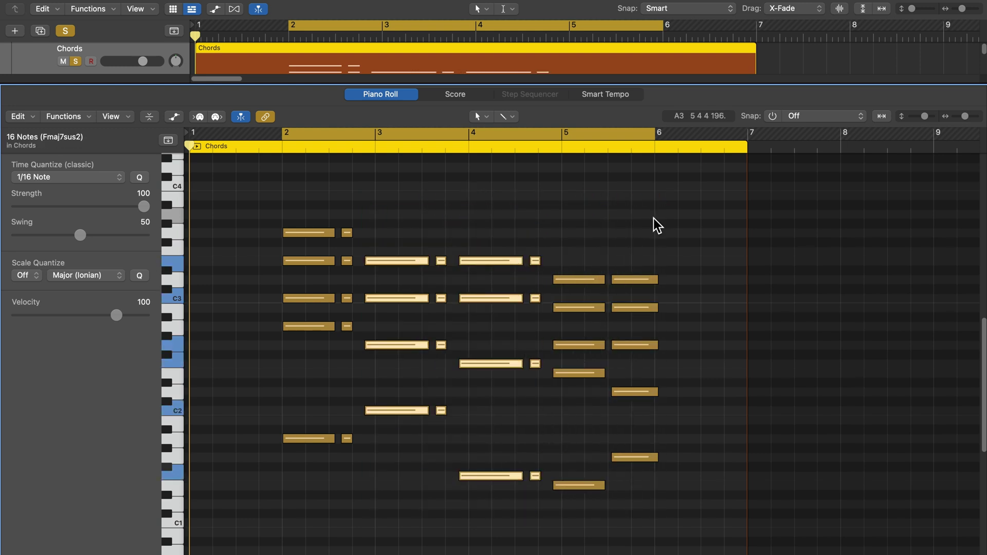
pyautogui.click(657, 224)
pyautogui.press('super+z')
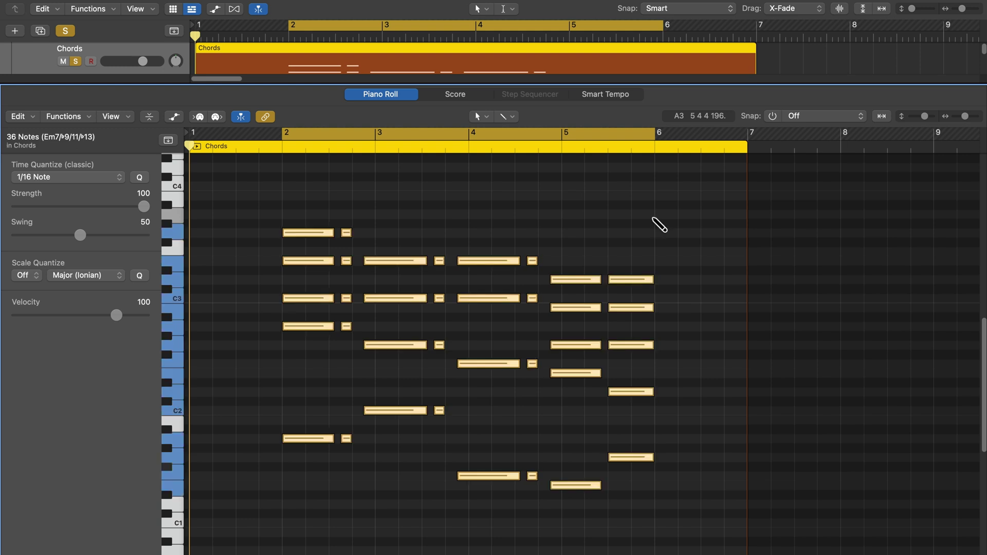
pyautogui.click(657, 224)
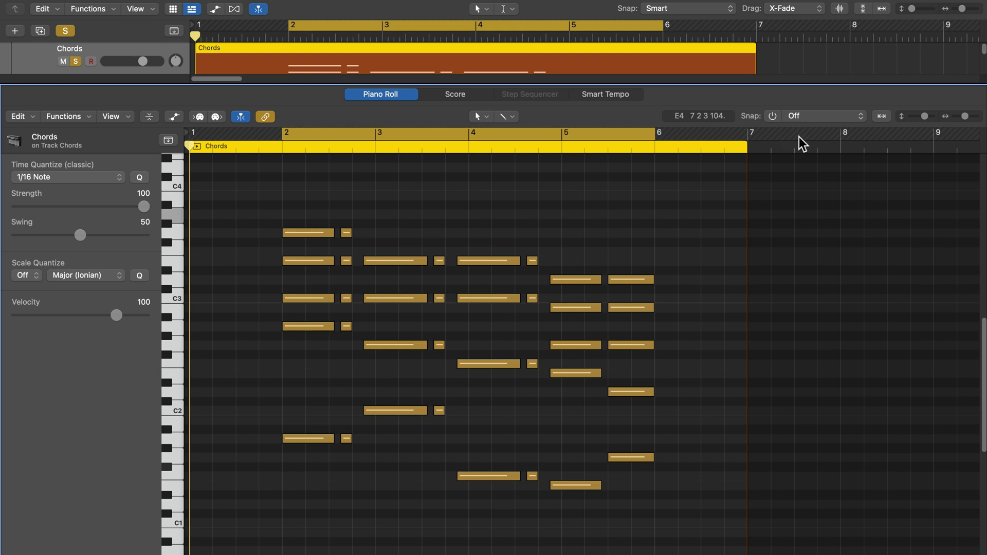
# Step: Turn on snapping with the snap value set to Bar
pyautogui.click(773, 116)
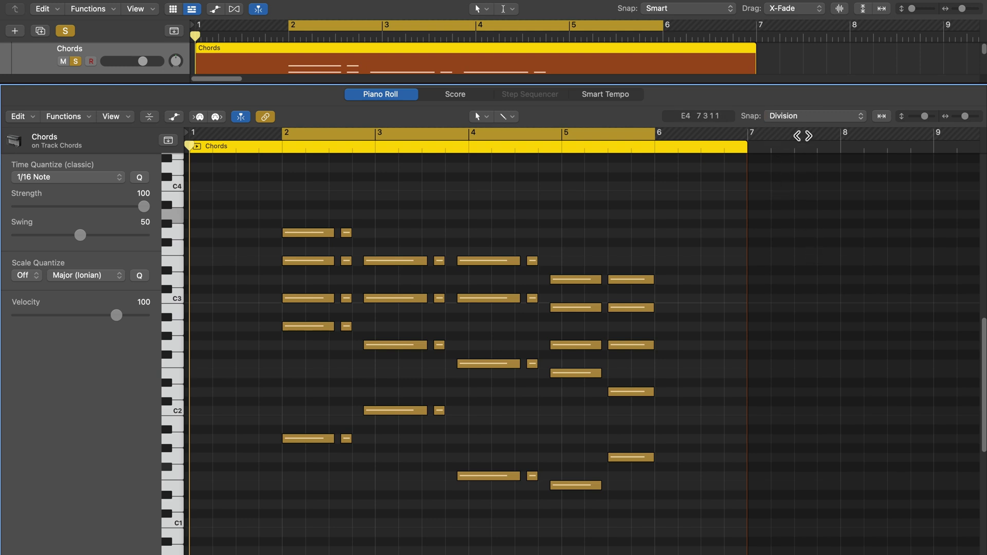
pyautogui.click(812, 117)
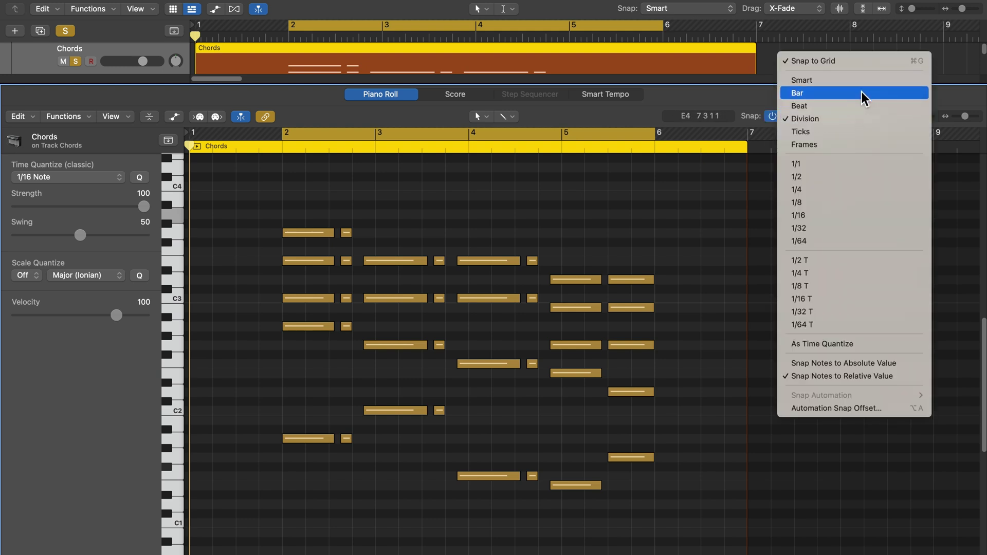
pyautogui.click(862, 93)
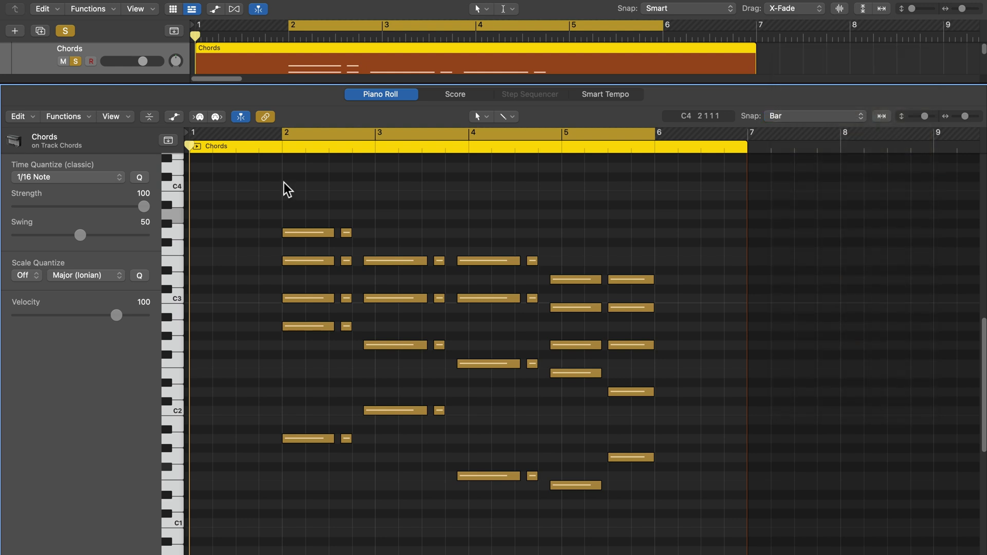
# Step: Compress the 36 chord notes into bars 2–4, then stretch them back out to bar 6
pyautogui.moveTo(284, 184); pyautogui.dragTo(647, 508)
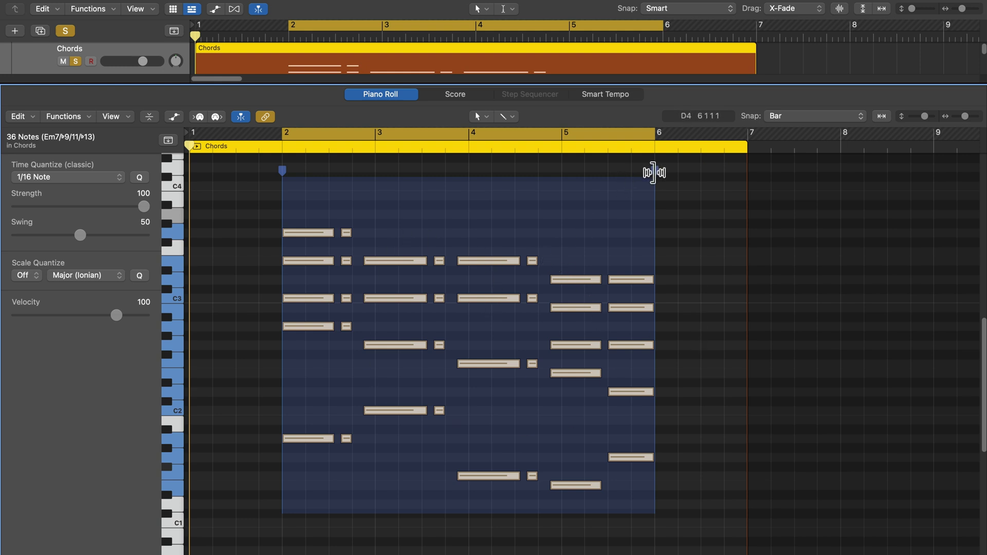
pyautogui.moveTo(652, 171); pyautogui.dragTo(481, 180)
pyautogui.click(585, 285)
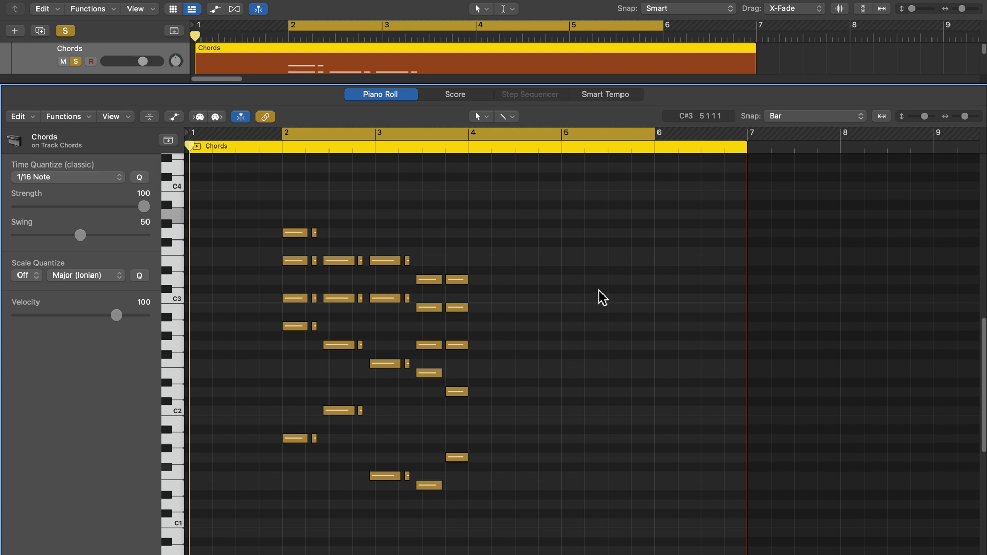
pyautogui.moveTo(285, 177); pyautogui.dragTo(461, 510)
pyautogui.moveTo(474, 165); pyautogui.dragTo(655, 184)
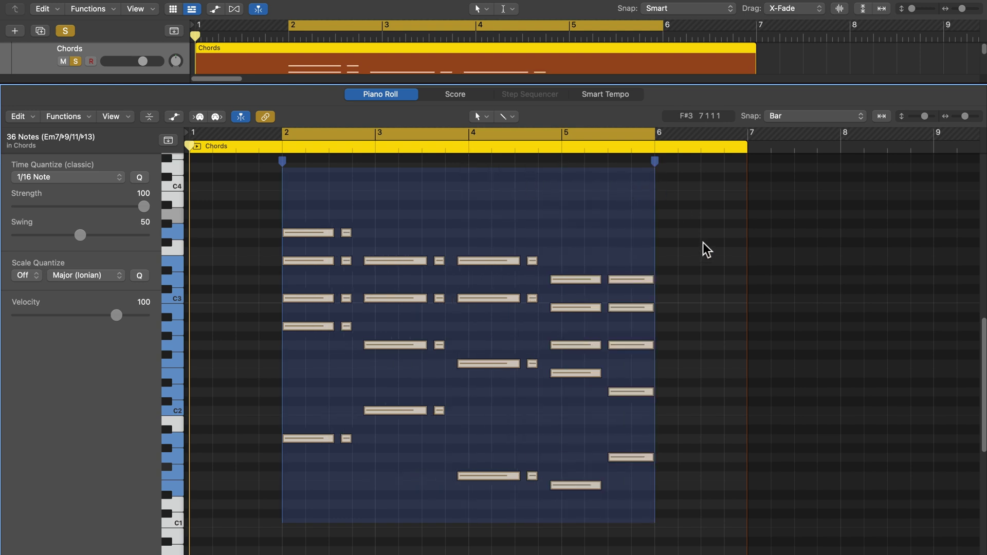
pyautogui.click(702, 243)
# Step: Change the snap value to Division
pyautogui.click(813, 117)
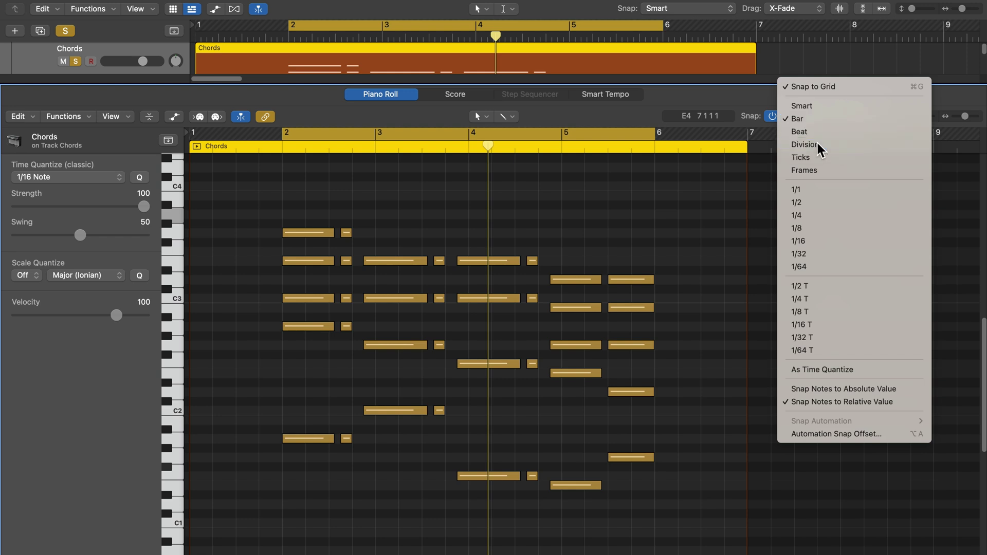
pyautogui.click(818, 146)
pyautogui.press('super+Right')
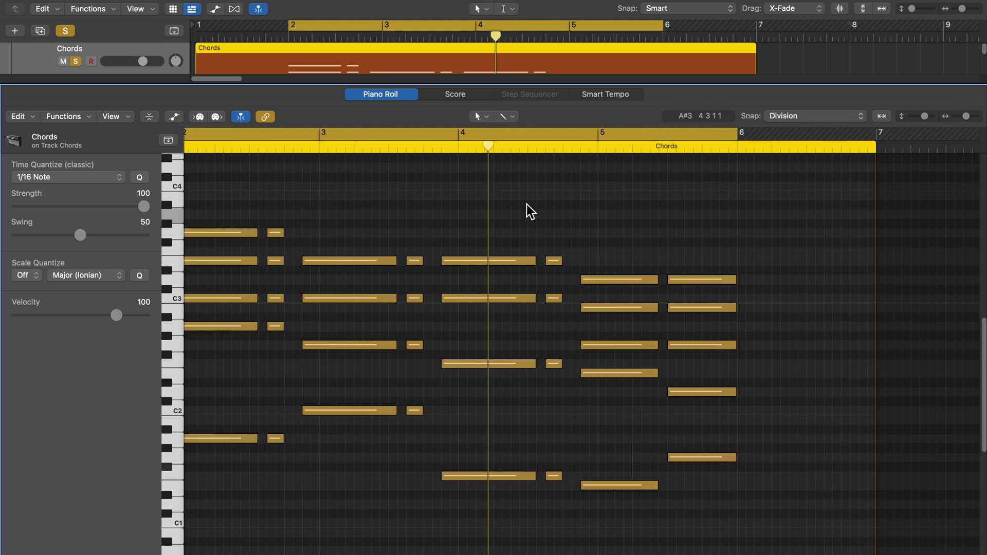
# Step: Marquee-select the chord notes from bar 2 to about beat 2 of bar 4
pyautogui.hscroll(-3, 375, 302)
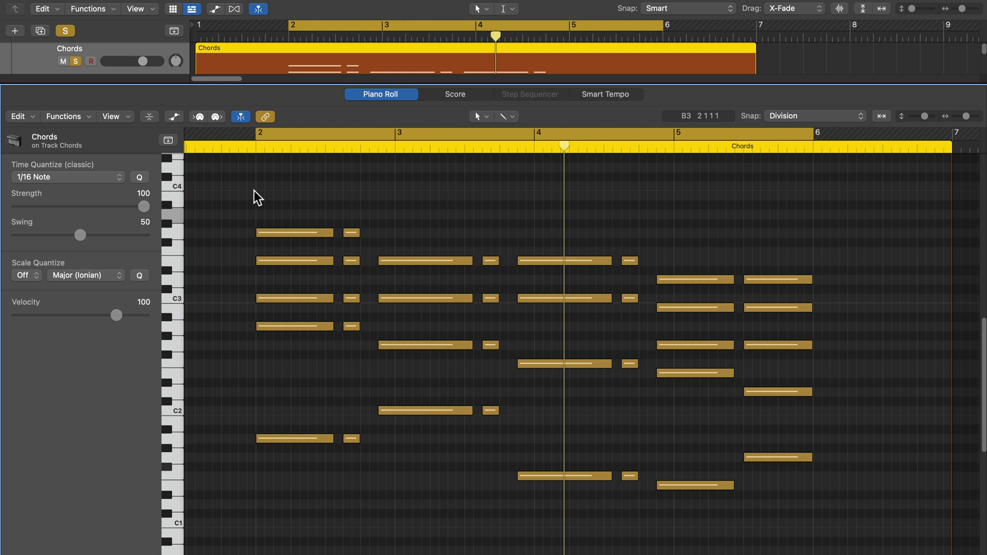
pyautogui.moveTo(257, 189); pyautogui.dragTo(614, 523)
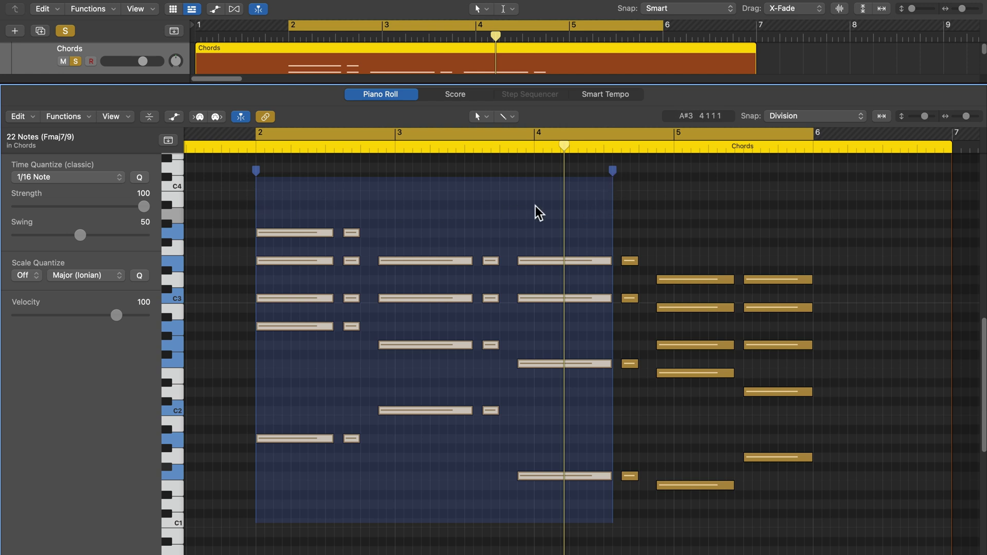
# Step: Shift-click the nine short chord notes out of the selection, keeping only the long ones
pyautogui.keyDown('shift'); pyautogui.click(351, 233); pyautogui.keyUp('shift')
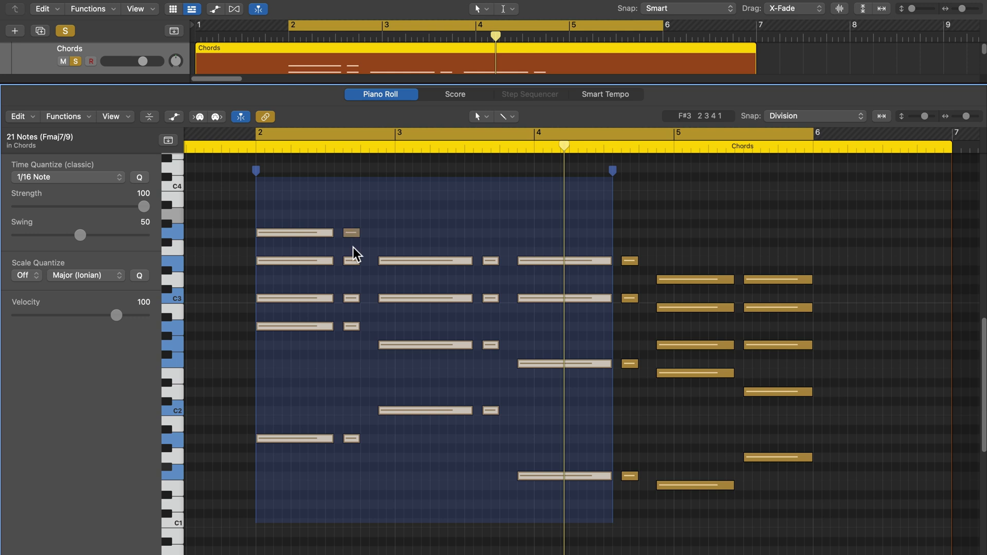
pyautogui.keyDown('shift'); pyautogui.click(351, 261); pyautogui.keyUp('shift')
pyautogui.keyDown('shift'); pyautogui.click(351, 298); pyautogui.keyUp('shift')
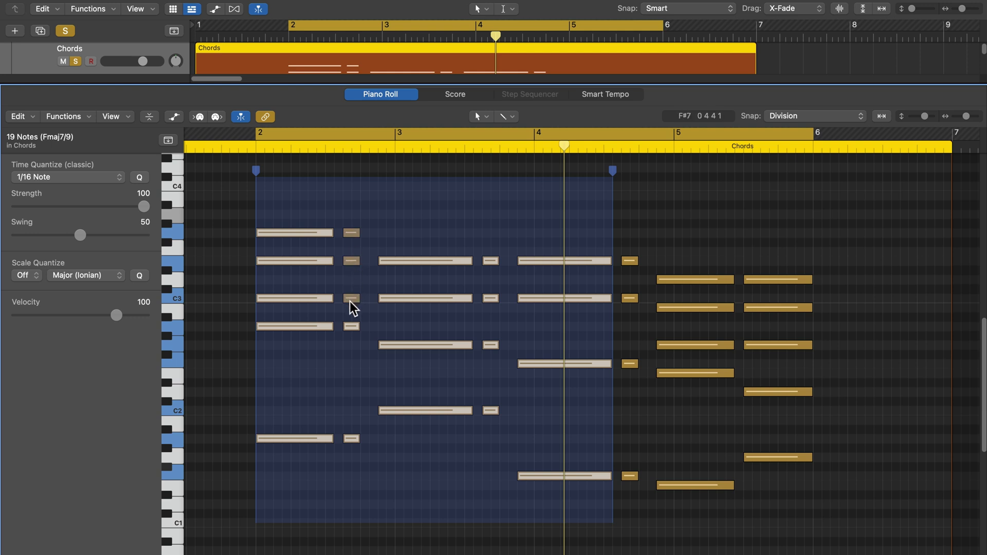
pyautogui.keyDown('shift'); pyautogui.click(351, 326); pyautogui.keyUp('shift')
pyautogui.keyDown('shift'); pyautogui.click(351, 439); pyautogui.keyUp('shift')
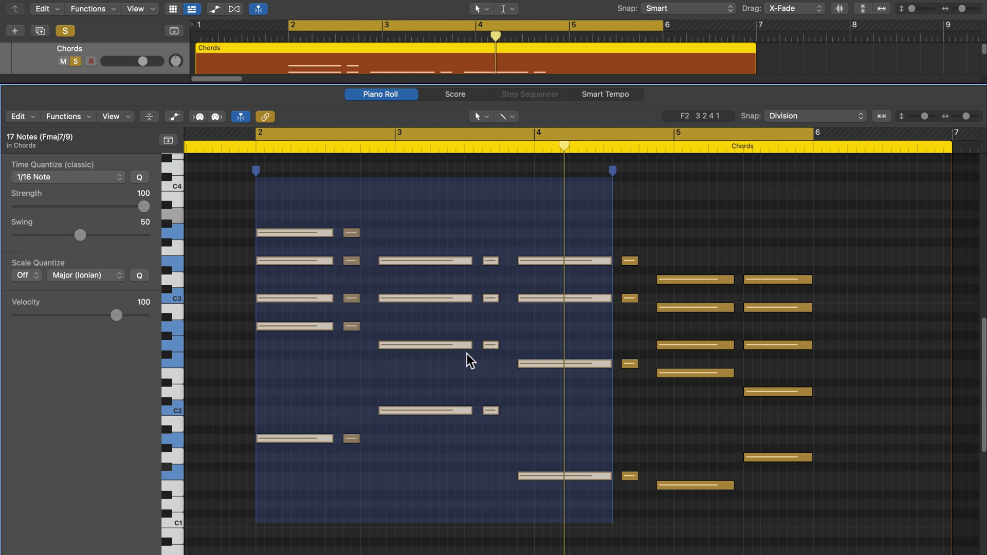
pyautogui.keyDown('shift'); pyautogui.click(491, 261); pyautogui.keyUp('shift')
pyautogui.keyDown('shift'); pyautogui.click(490, 299); pyautogui.keyUp('shift')
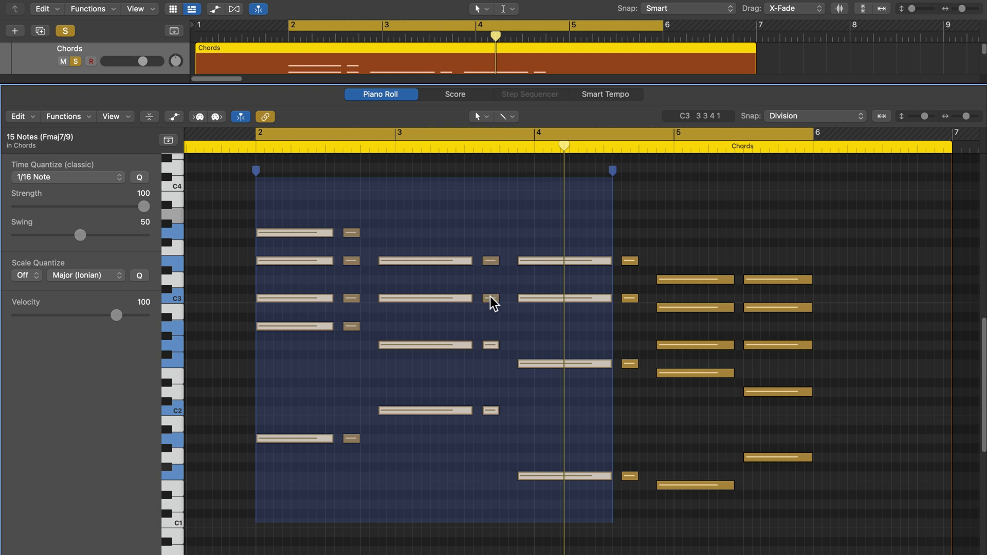
pyautogui.keyDown('shift'); pyautogui.click(491, 346); pyautogui.keyUp('shift')
pyautogui.keyDown('shift'); pyautogui.click(491, 410); pyautogui.keyUp('shift')
# Step: Trial-compress the long chord notes with the right time handle, clear the selection, and solo Bass
pyautogui.moveTo(614, 170); pyautogui.dragTo(615, 209)
pyautogui.click(646, 213)
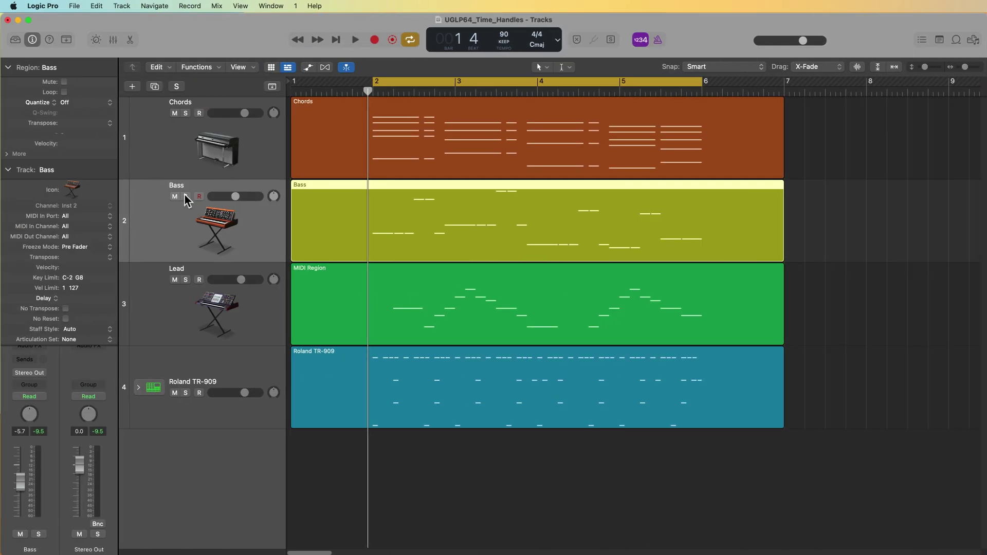
pyautogui.click(185, 196)
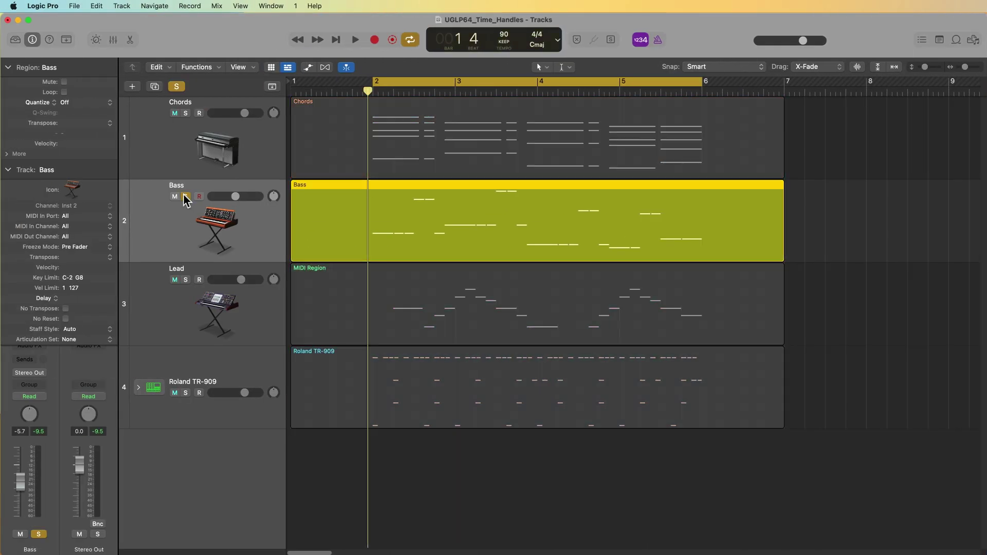
# Step: Open the Bass region and time-compress the four bass notes in bar 2
pyautogui.doubleClick(450, 225)
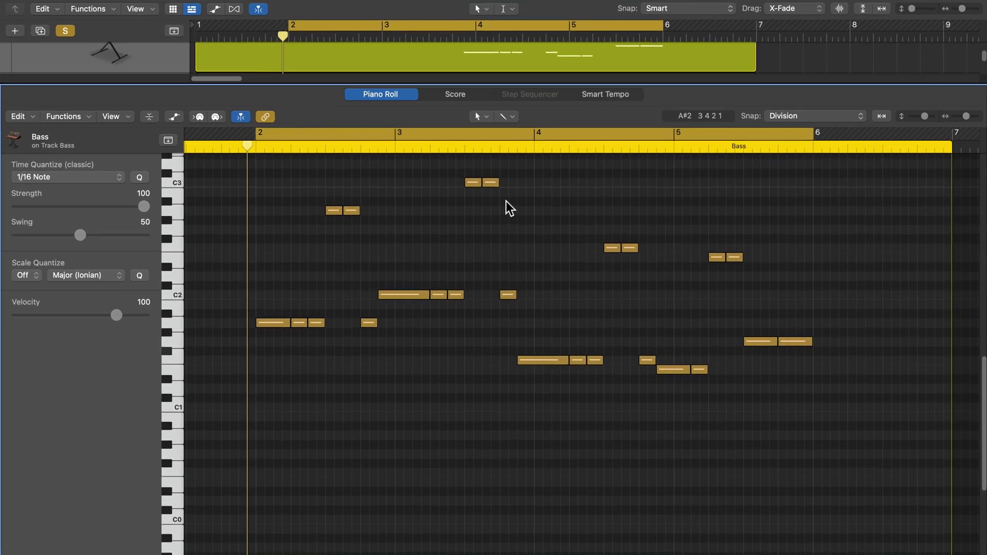
pyautogui.scroll(1, 506, 202)
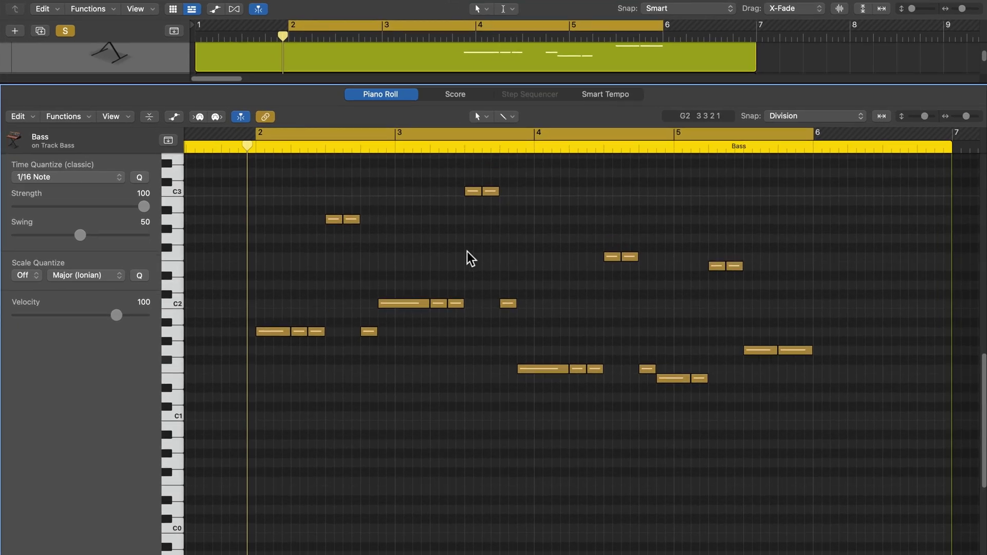
pyautogui.moveTo(467, 282); pyautogui.dragTo(430, 317)
pyautogui.click(436, 340)
pyautogui.moveTo(292, 183); pyautogui.dragTo(361, 368)
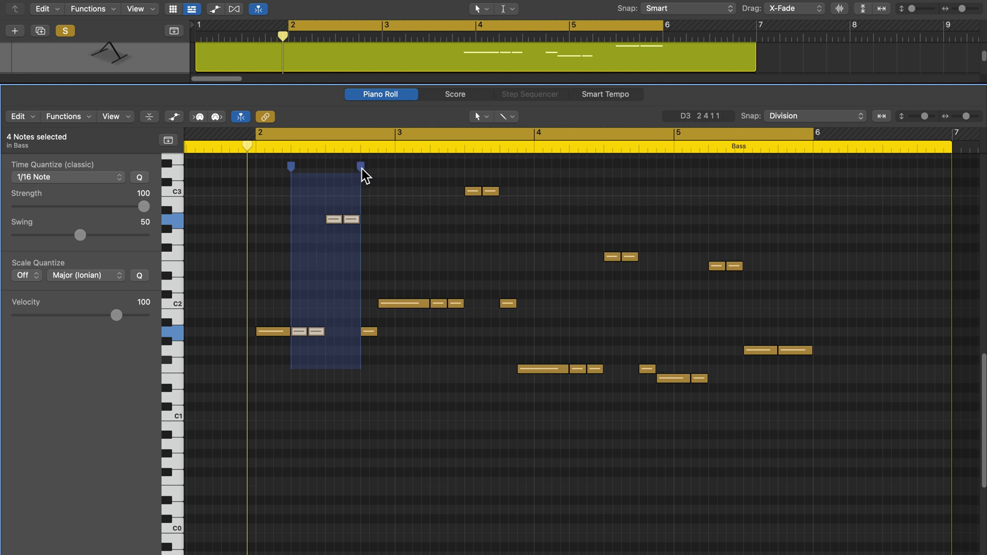
pyautogui.moveTo(362, 169); pyautogui.dragTo(326, 167)
pyautogui.click(354, 219)
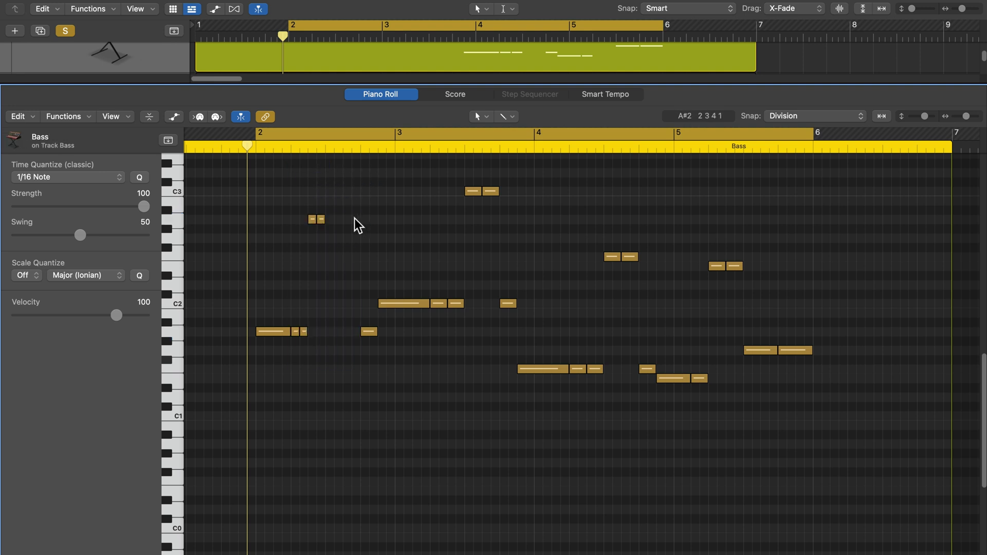
# Step: Compress the four-note bass groups at bar 3 and bar 4 into shorter spans
pyautogui.moveTo(434, 173); pyautogui.dragTo(502, 354)
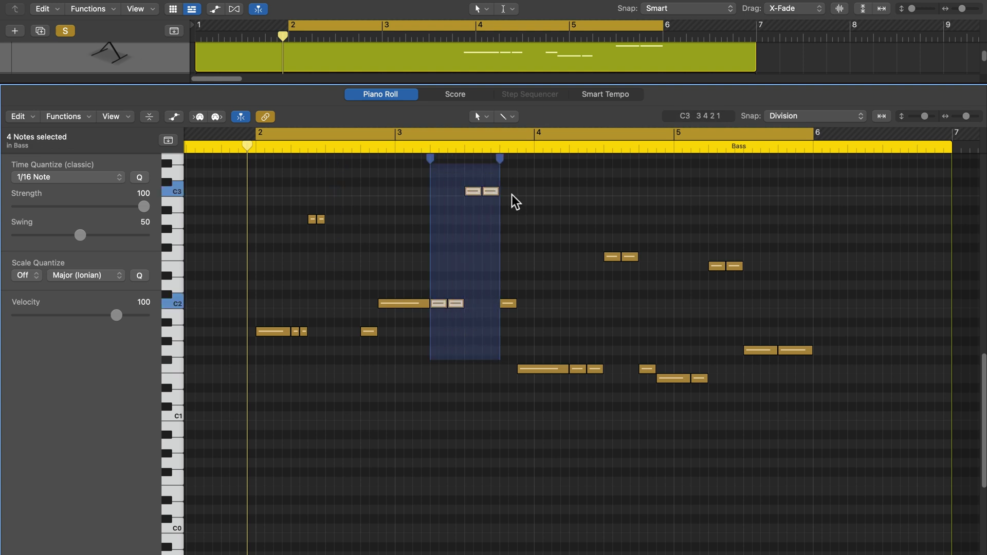
pyautogui.moveTo(492, 160); pyautogui.dragTo(464, 159)
pyautogui.click(465, 160)
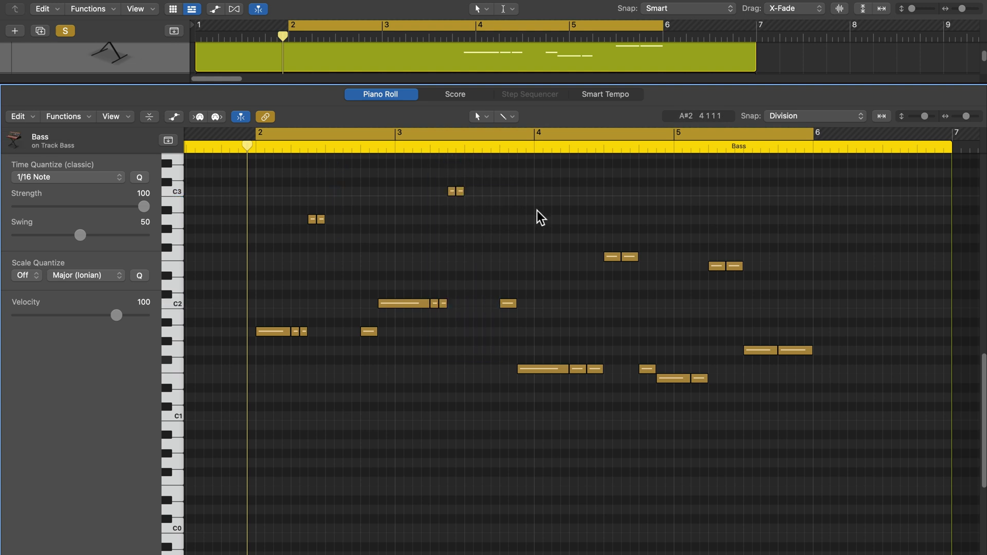
pyautogui.moveTo(571, 201); pyautogui.dragTo(636, 412)
pyautogui.moveTo(640, 184); pyautogui.dragTo(605, 193)
pyautogui.click(606, 193)
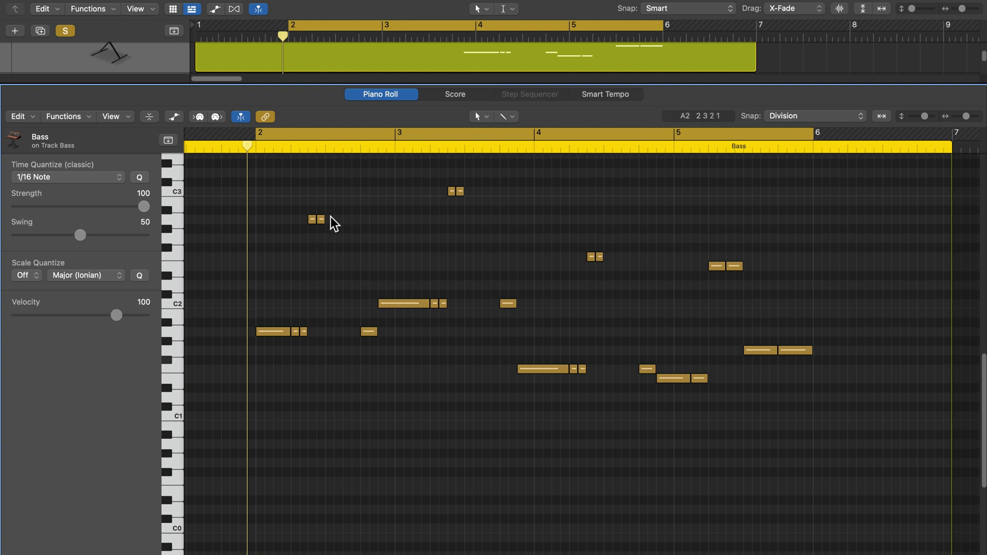
# Step: Option-drag copies of the squeezed bass pairs in bars 2, 3 and 4 right after themselves, then play back
pyautogui.moveTo(346, 190); pyautogui.dragTo(328, 330)
pyautogui.moveTo(486, 187); pyautogui.dragTo(469, 300)
pyautogui.moveTo(623, 236); pyautogui.dragTo(574, 370)
pyautogui.moveTo(576, 370); pyautogui.dragTo(610, 369)
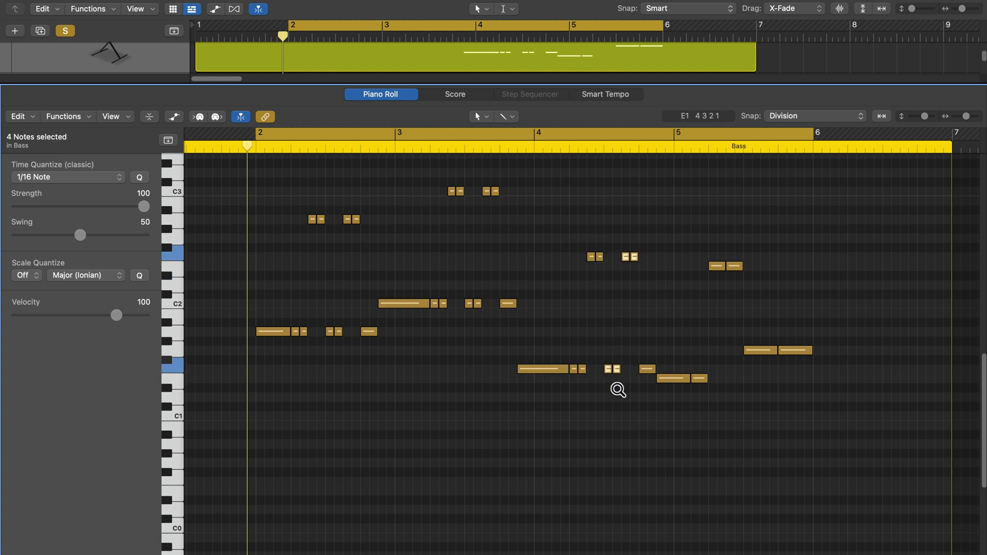
pyautogui.click(653, 444)
pyautogui.press('space')
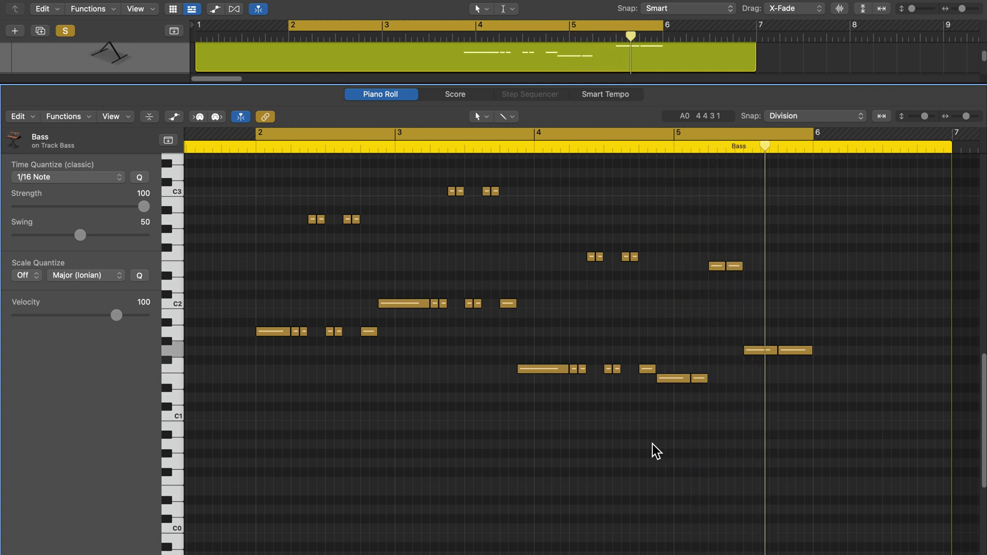
pyautogui.press('Up')
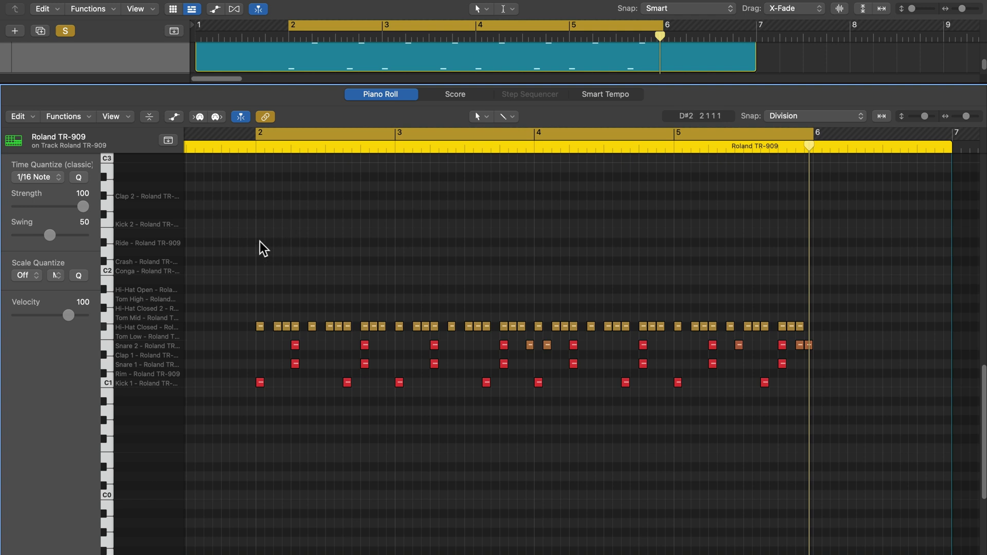
# Step: Select the Hi-Hat Closed notes, then set the snap value to Bar
pyautogui.moveTo(231, 225); pyautogui.dragTo(892, 335)
pyautogui.click(468, 193)
pyautogui.click(818, 115)
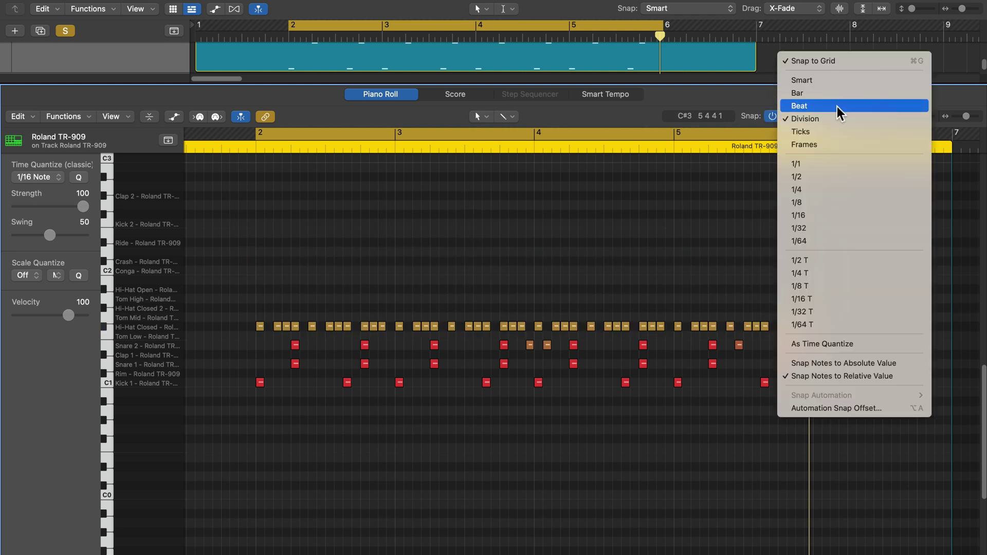
pyautogui.click(833, 94)
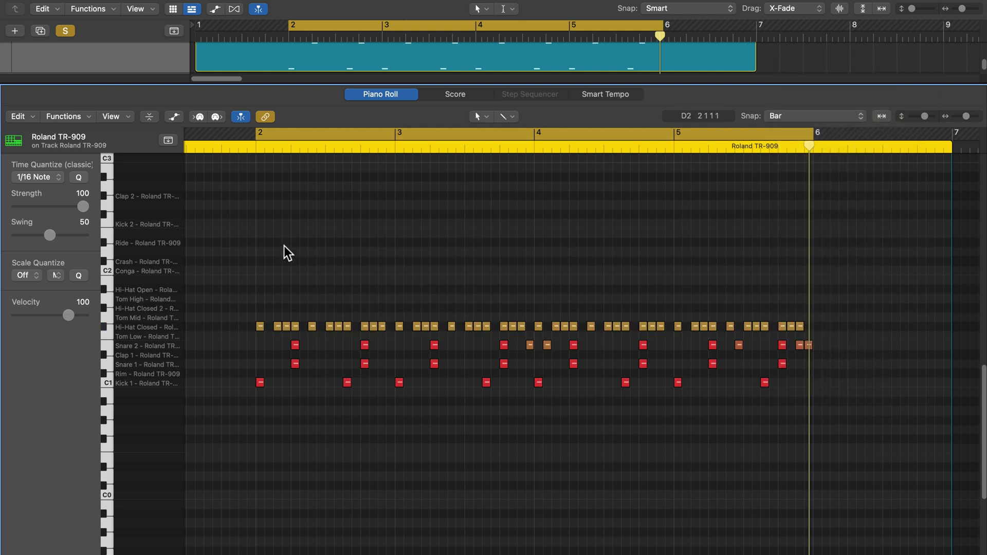
# Step: Compress the hi-hats from bars 2–6 into bars 2–4, undo it, and play the drum pattern
pyautogui.moveTo(260, 210); pyautogui.dragTo(803, 325)
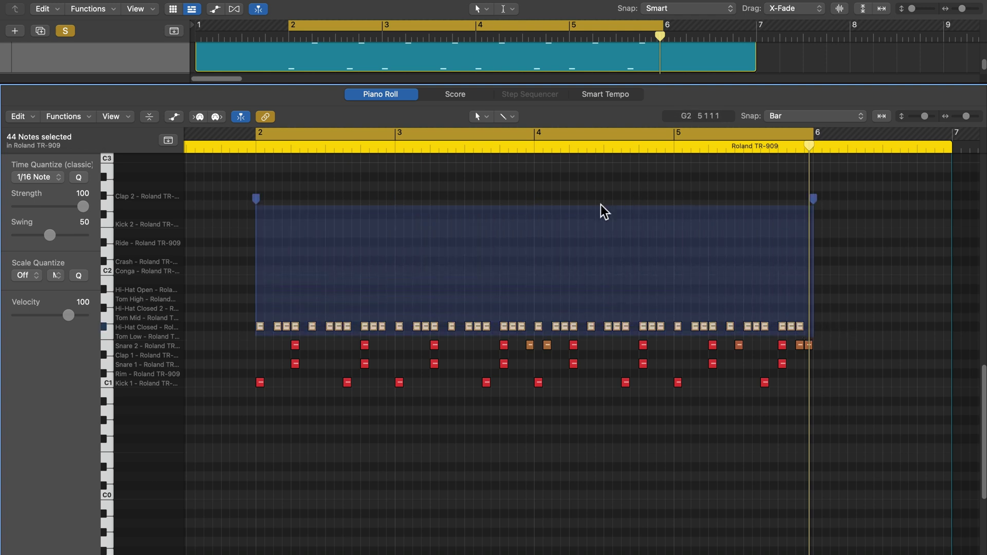
pyautogui.moveTo(815, 199); pyautogui.dragTo(547, 207)
pyautogui.click(569, 208)
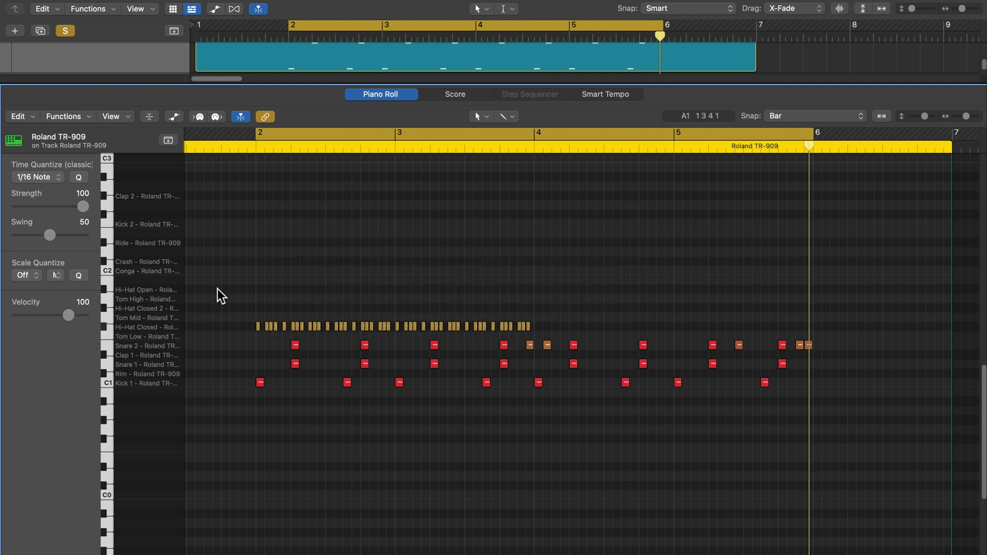
pyautogui.moveTo(627, 217); pyautogui.dragTo(235, 331)
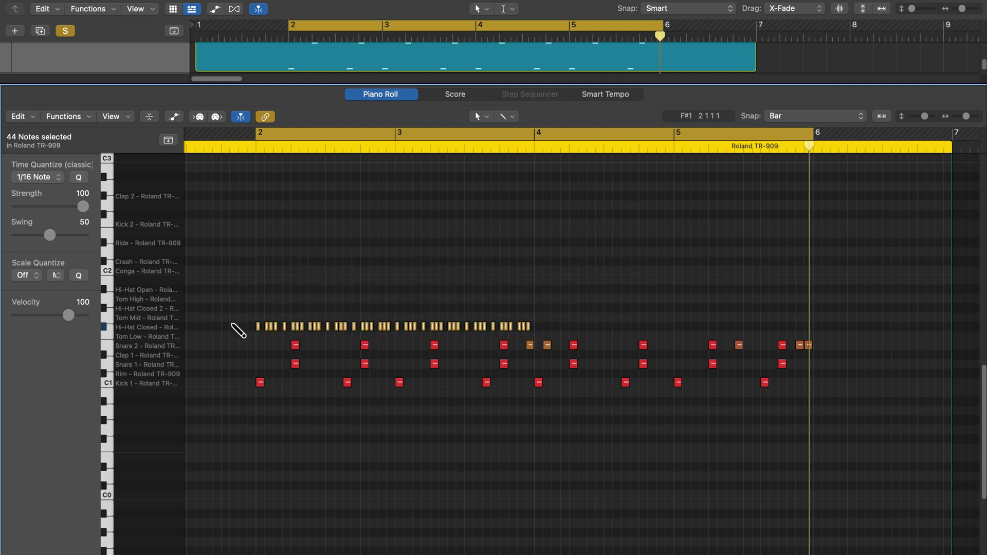
pyautogui.press('super+z')
pyautogui.click(457, 252)
pyautogui.press('space')
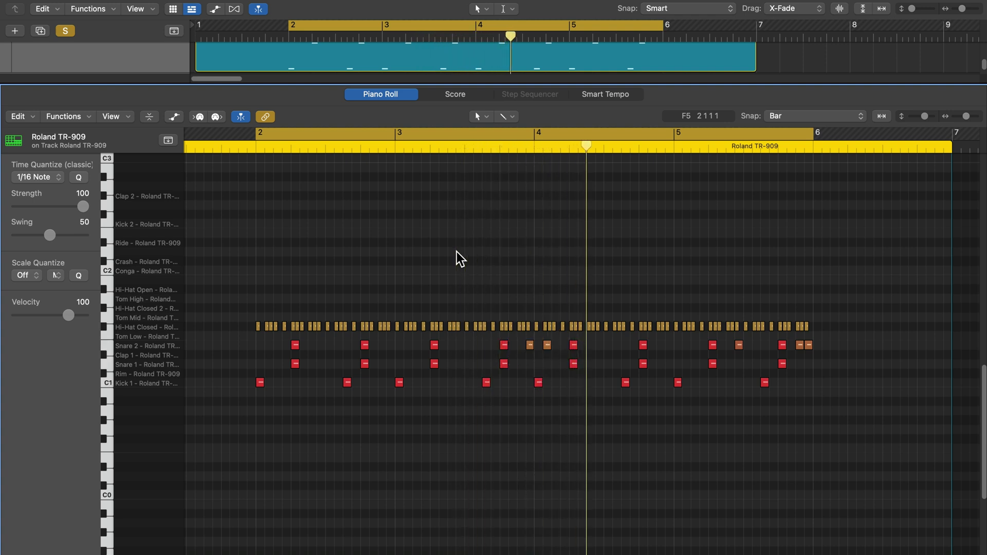
pyautogui.press('space')
# Step: Unsolo the TR-909 track, open the Lead region, and set snapping back to Division
pyautogui.press('e')
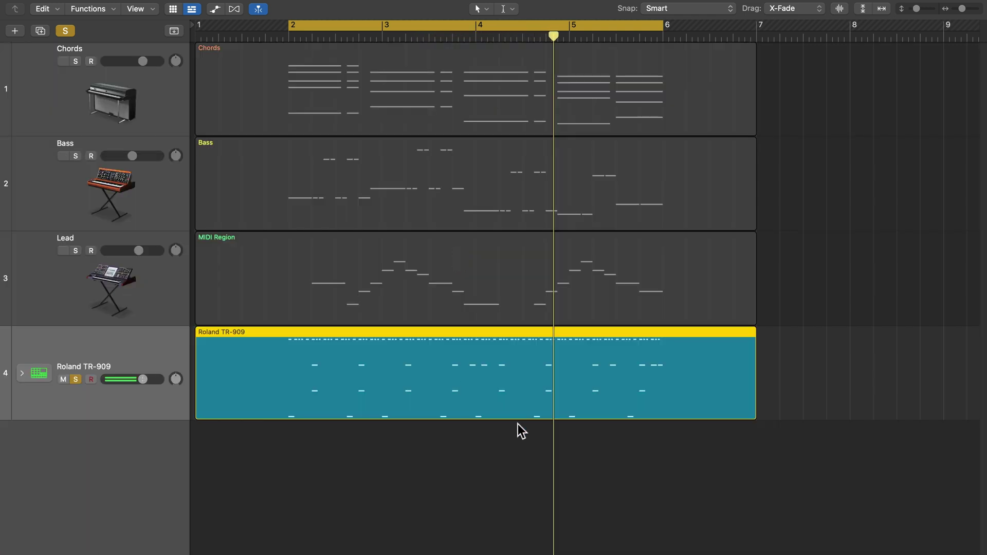
pyautogui.click(75, 380)
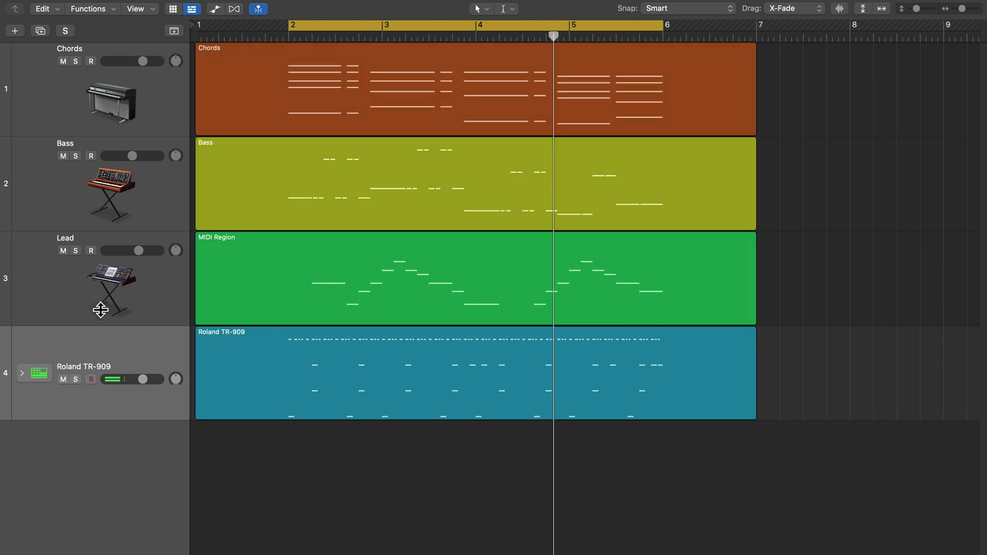
pyautogui.click(316, 267)
pyautogui.press('e')
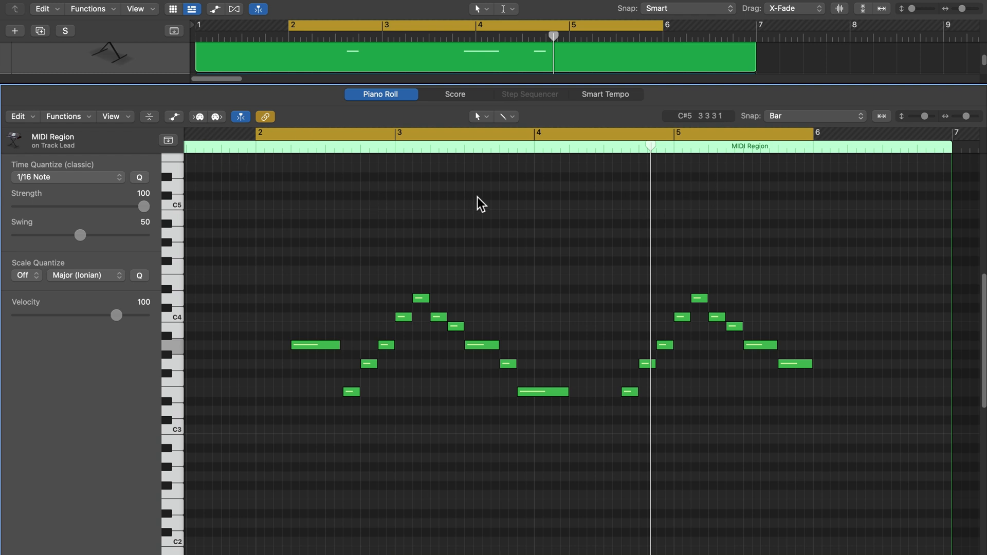
pyautogui.click(806, 115)
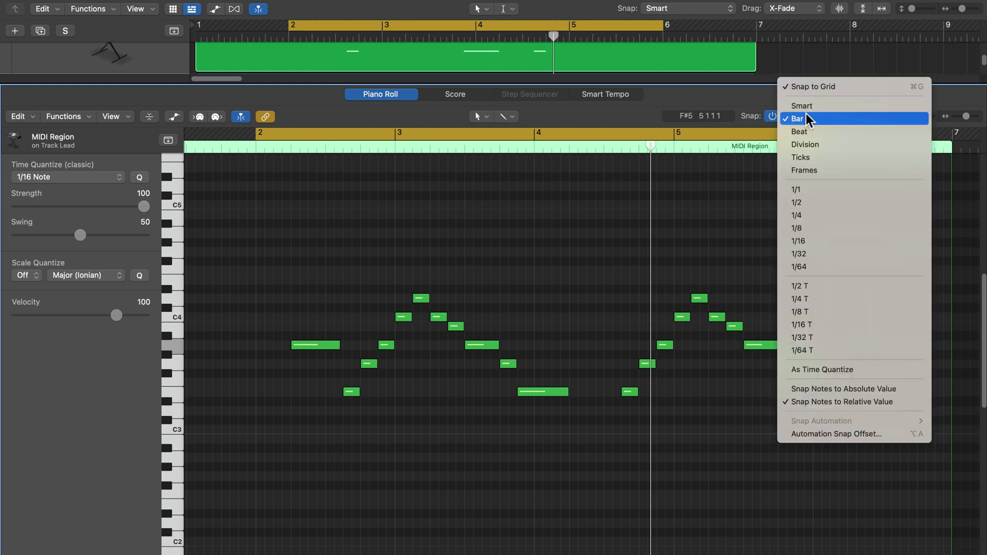
pyautogui.click(844, 144)
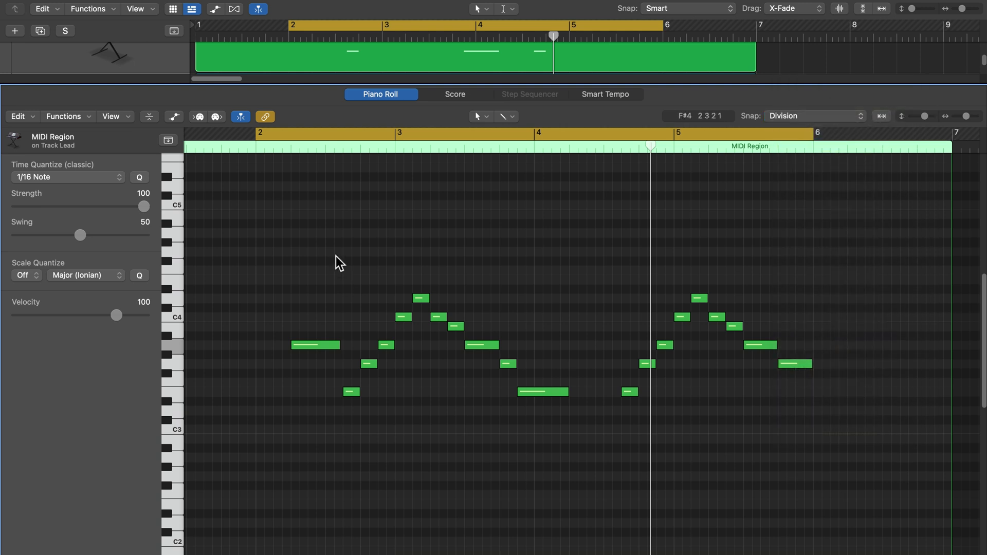
# Step: Compress the three-note runs before bar 3 and bar 5 toward their bars, play, and close the editor
pyautogui.moveTo(347, 233); pyautogui.dragTo(394, 445)
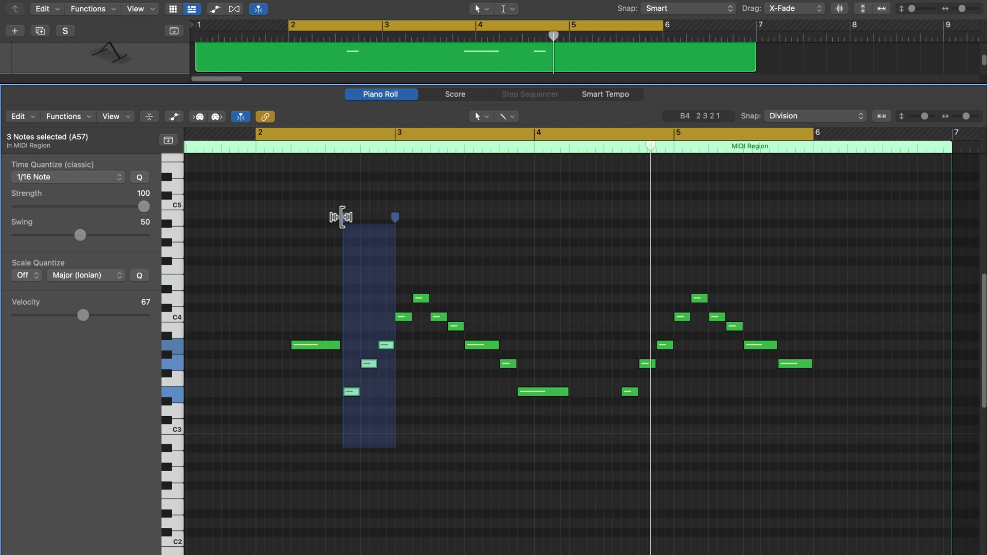
pyautogui.moveTo(343, 216); pyautogui.dragTo(370, 217)
pyautogui.moveTo(665, 439)
pyautogui.mouseDown()
pyautogui.moveTo(624, 253)
pyautogui.moveTo(654, 415)
pyautogui.moveTo(674, 421)
pyautogui.mouseUp()
pyautogui.click(595, 261)
pyautogui.moveTo(619, 230); pyautogui.dragTo(647, 232)
pyautogui.click(589, 250)
pyautogui.press('space')
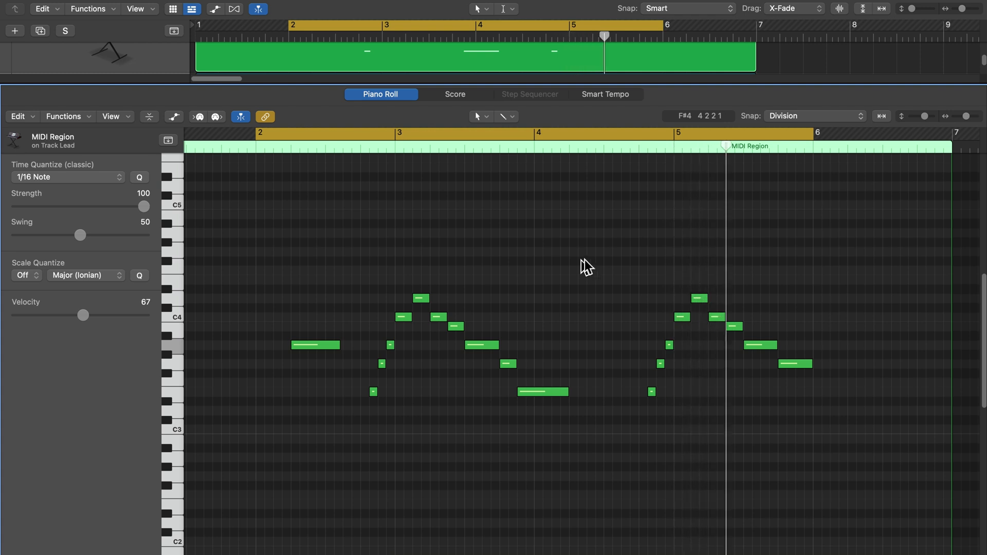
pyautogui.press('p')
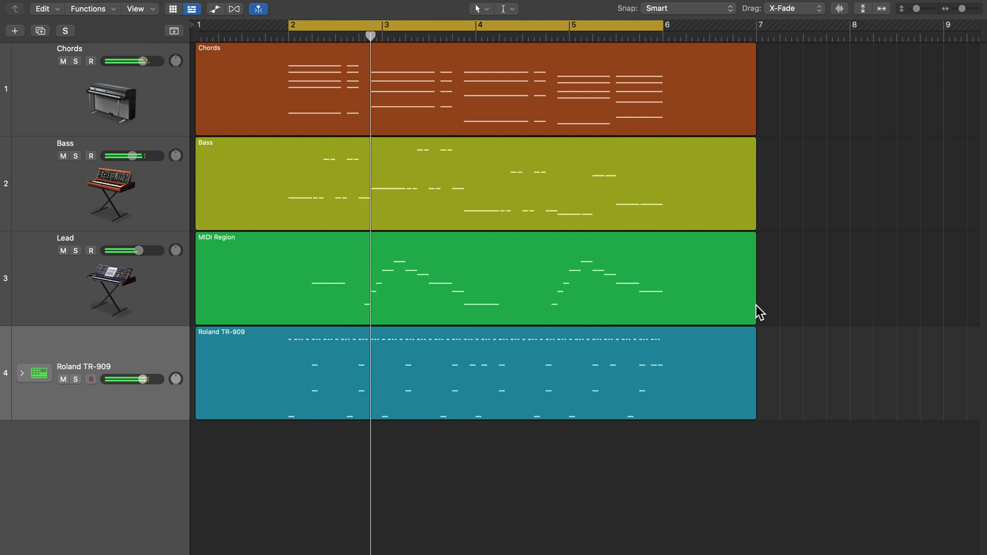
# Step: Double-click the Lead region and marquee-select all 20 melody notes from bar 2 to bar 6
pyautogui.doubleClick(615, 293)
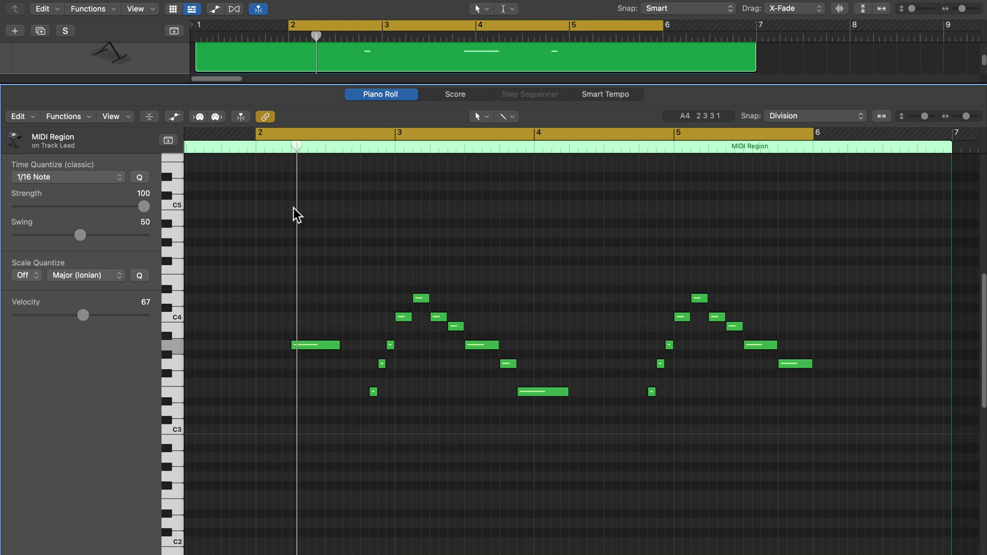
pyautogui.moveTo(264, 188); pyautogui.dragTo(822, 486)
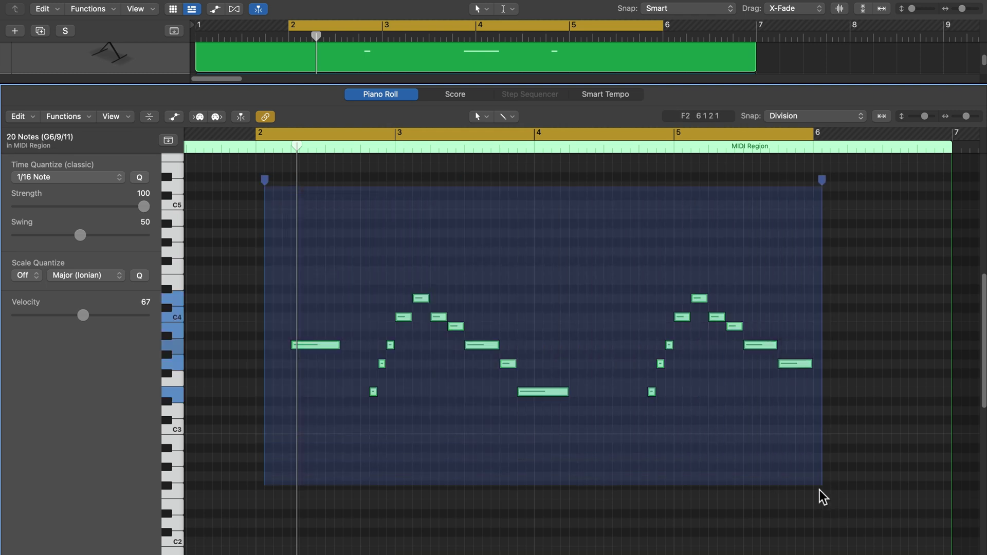